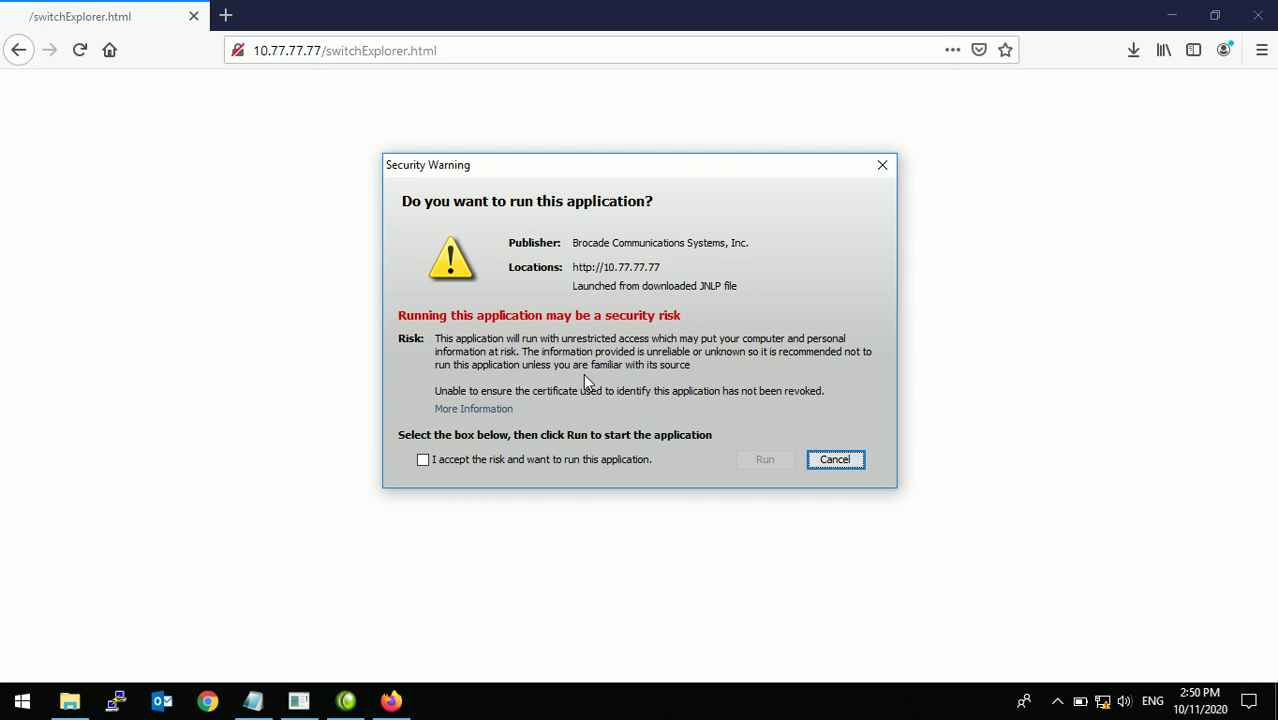
Step: Accept the security risk and run the Brocade switch application from 10.77.77.77
left_click(488, 457)
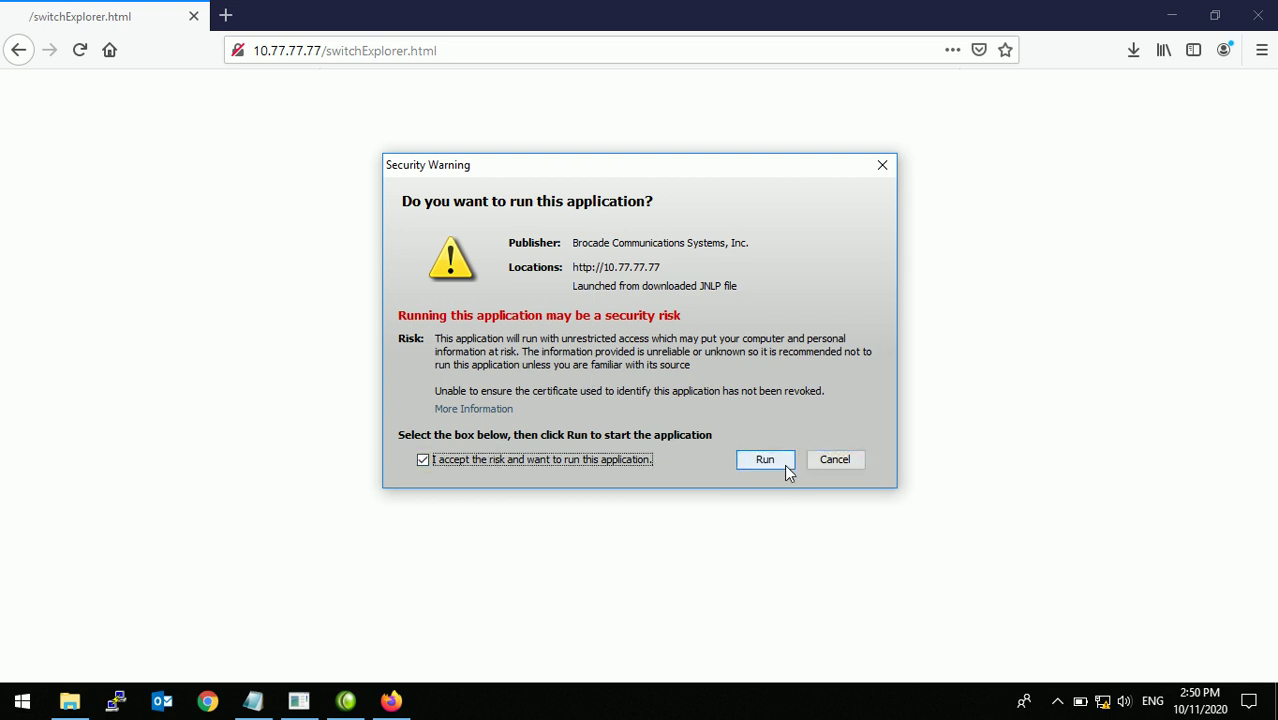
left_click(784, 464)
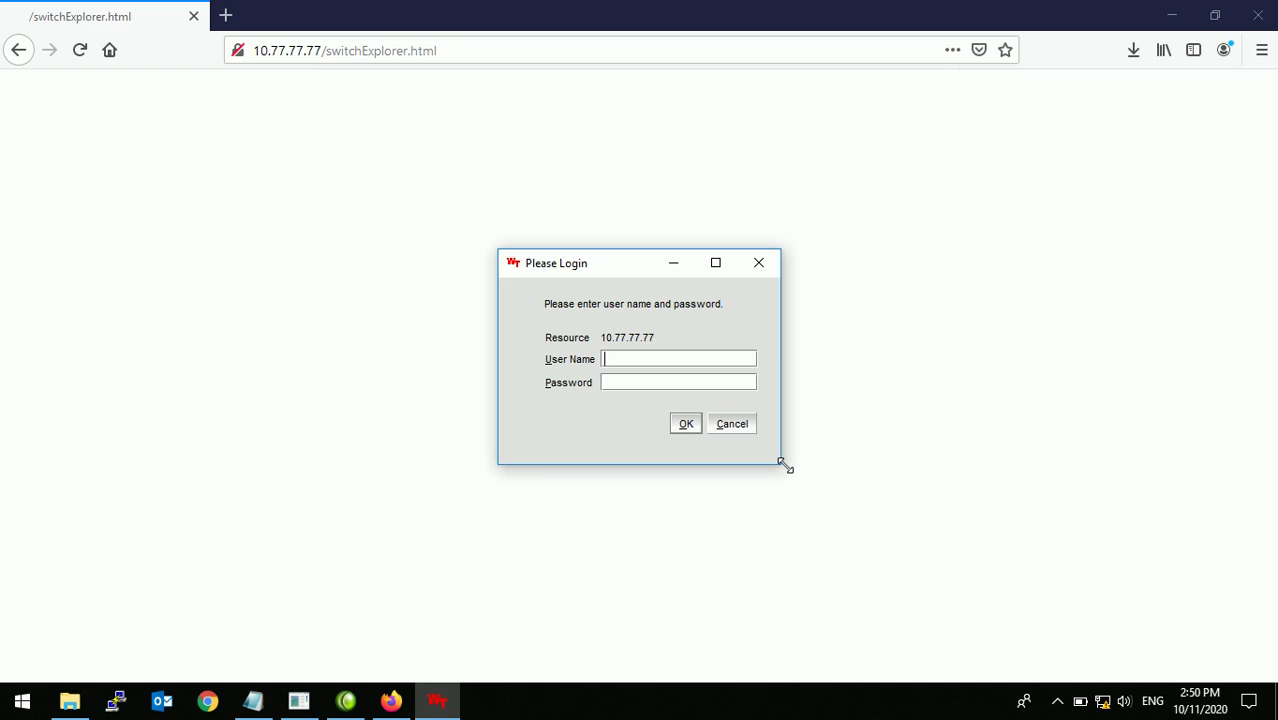
Step: Log in to switch 10.77.77.77 as the admin user with the account password
type("admin")
key("Tab")
type("••••••••")
key("Return")
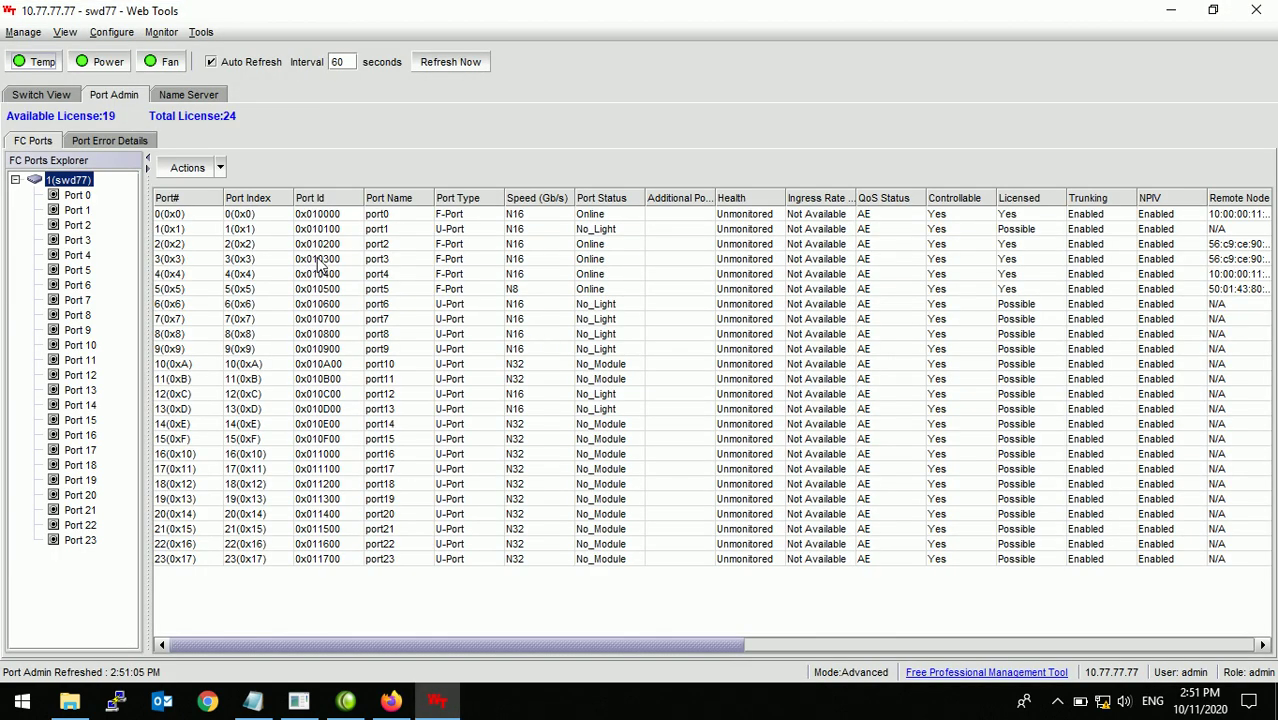
Step: In Switch Admin, rename swd77 to SW_UP, apply and confirm the change, then close
left_click(118, 32)
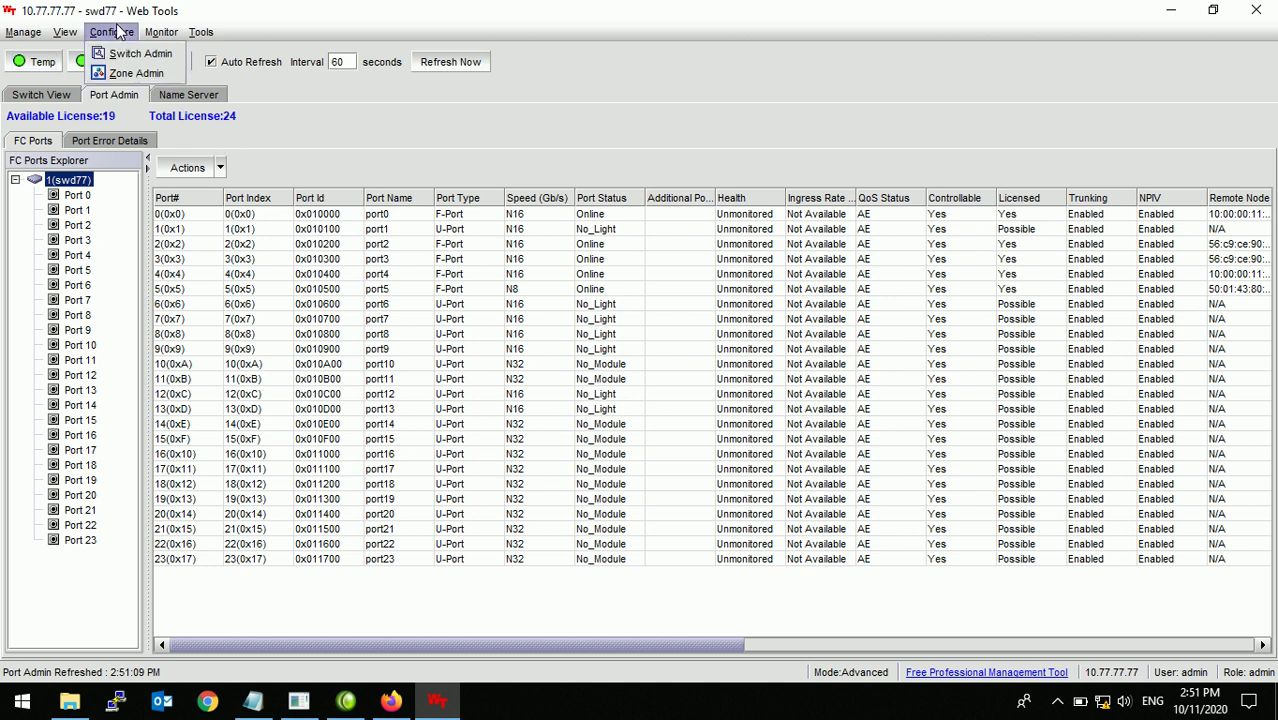
left_click(131, 58)
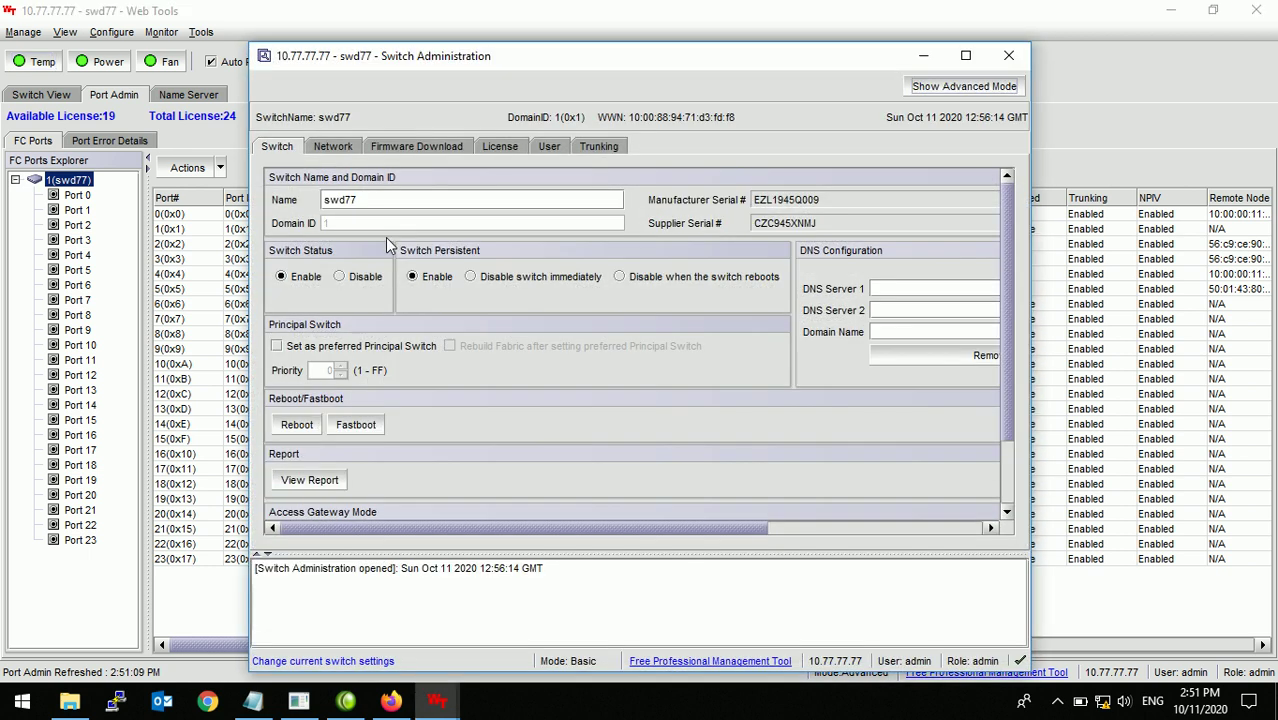
left_click_drag(322, 200, 380, 203)
type("SW_UP")
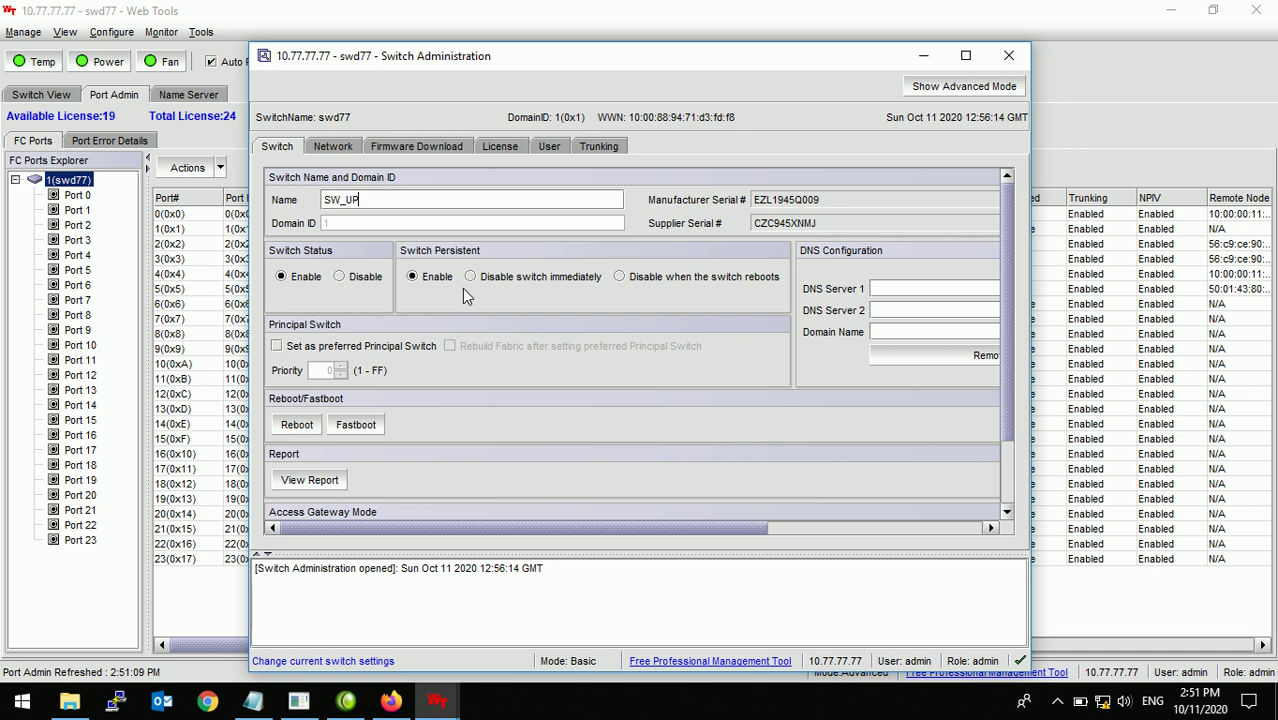
scroll(596, 390, "down", 2)
scroll(704, 397, "down", 3)
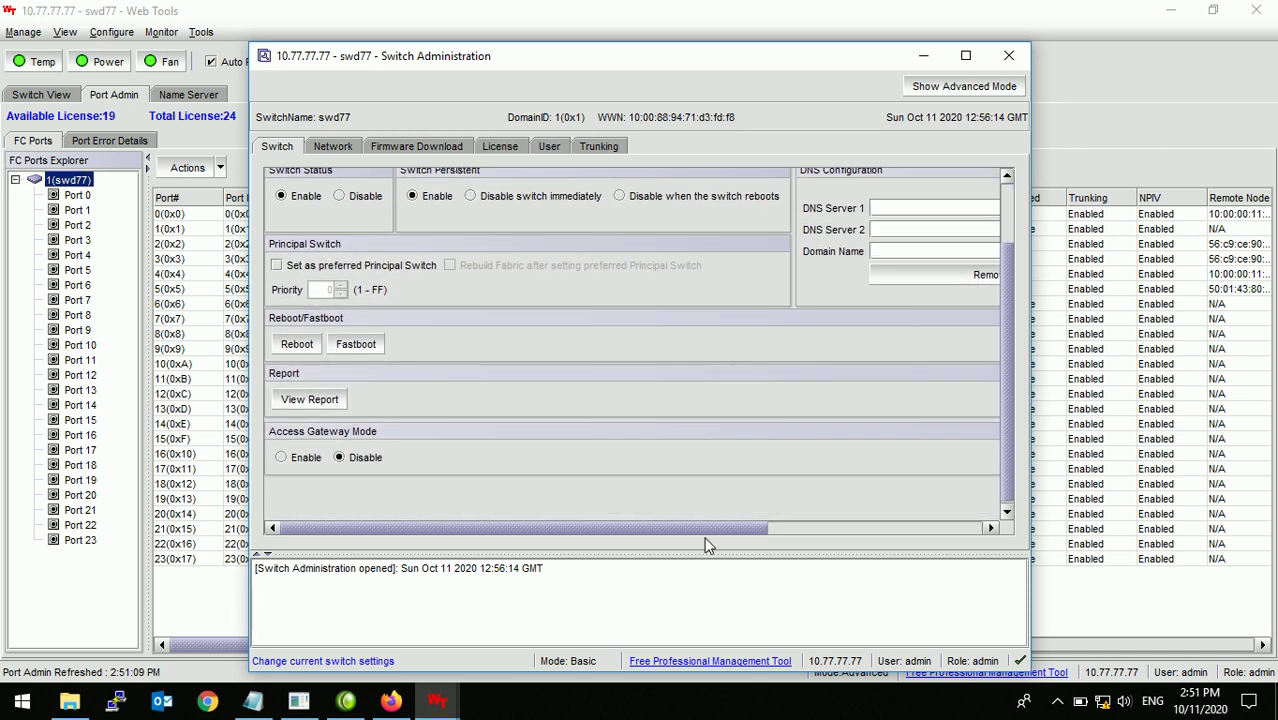
left_click_drag(712, 529, 1000, 525)
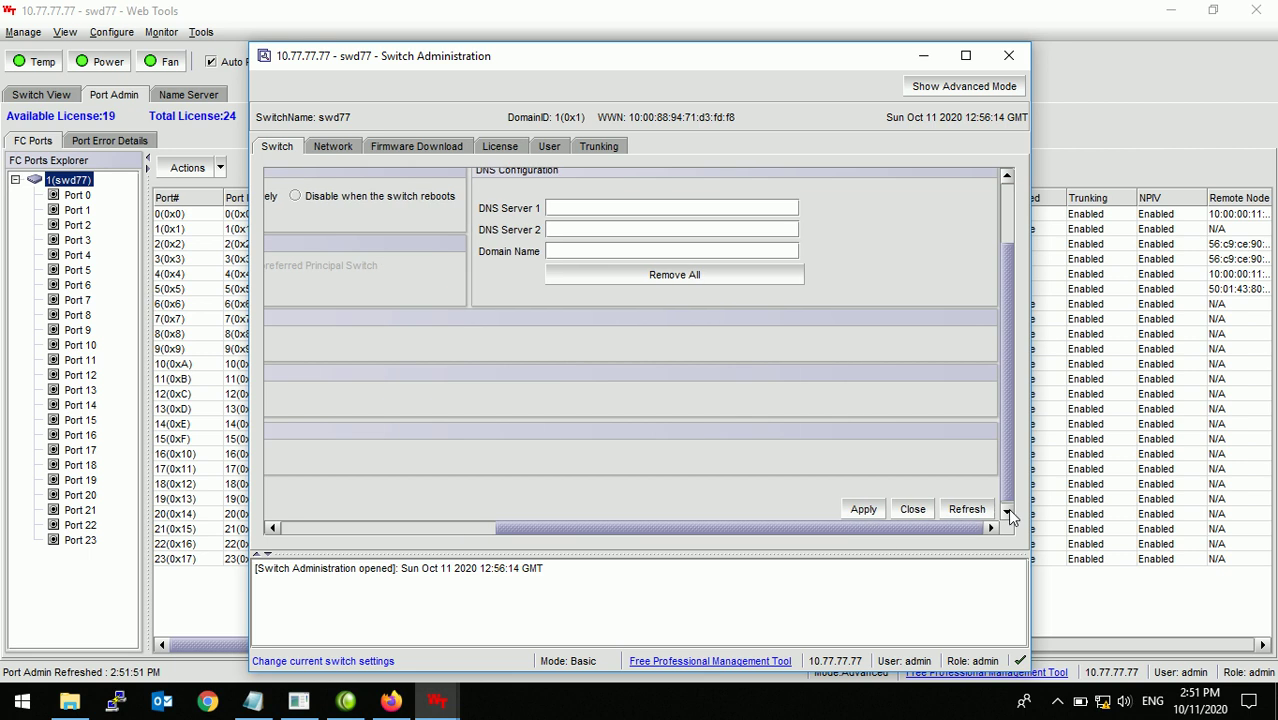
left_click(862, 509)
left_click(589, 429)
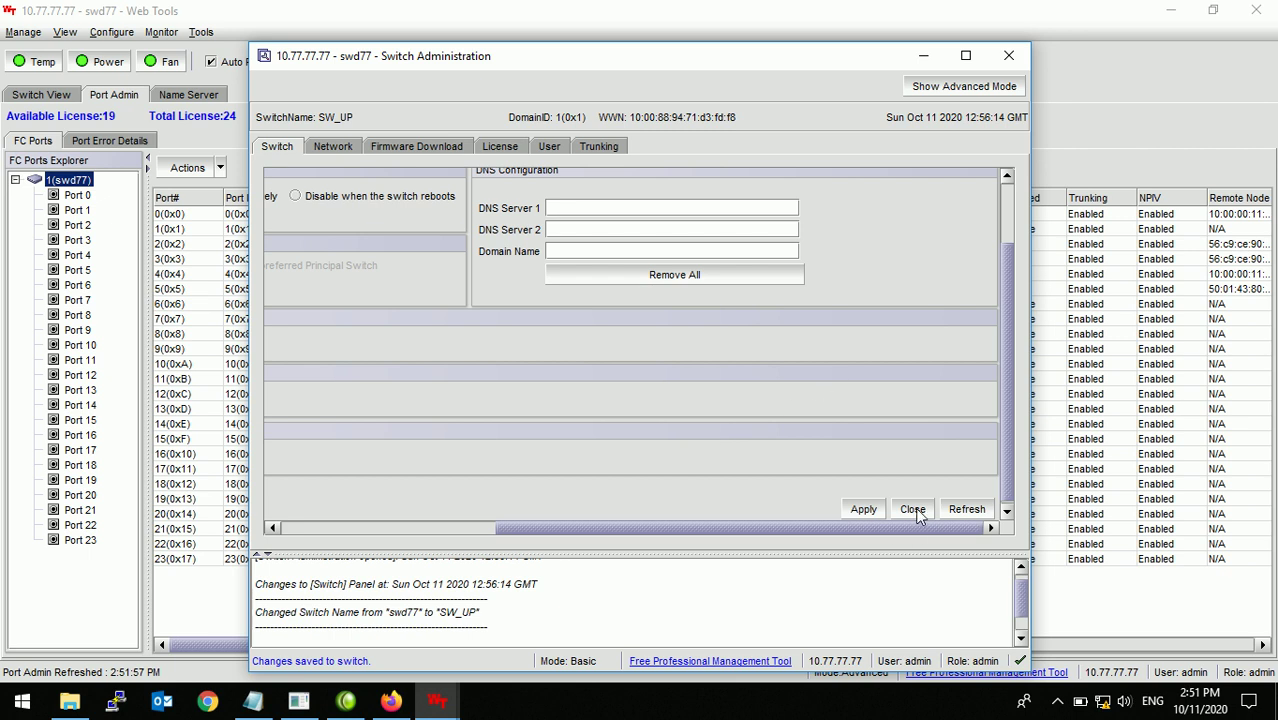
left_click(912, 510)
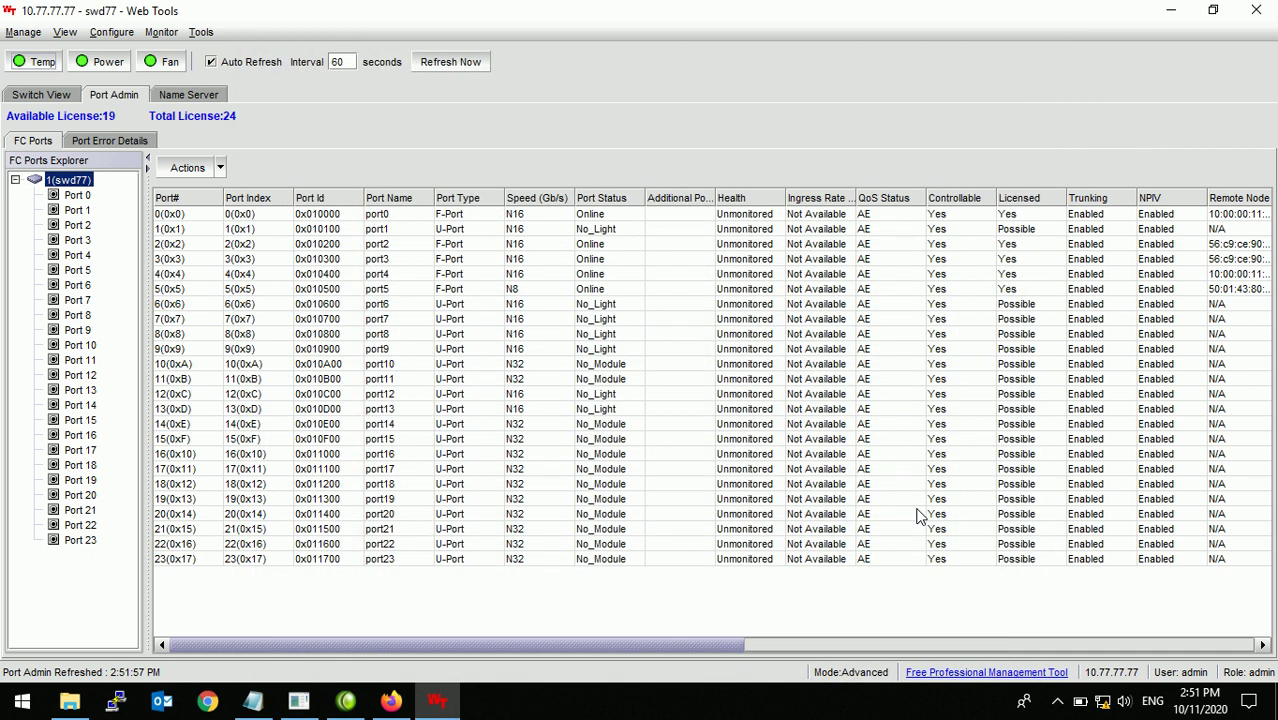
Step: Launch Zone Admin from the Configure menu
left_click(112, 32)
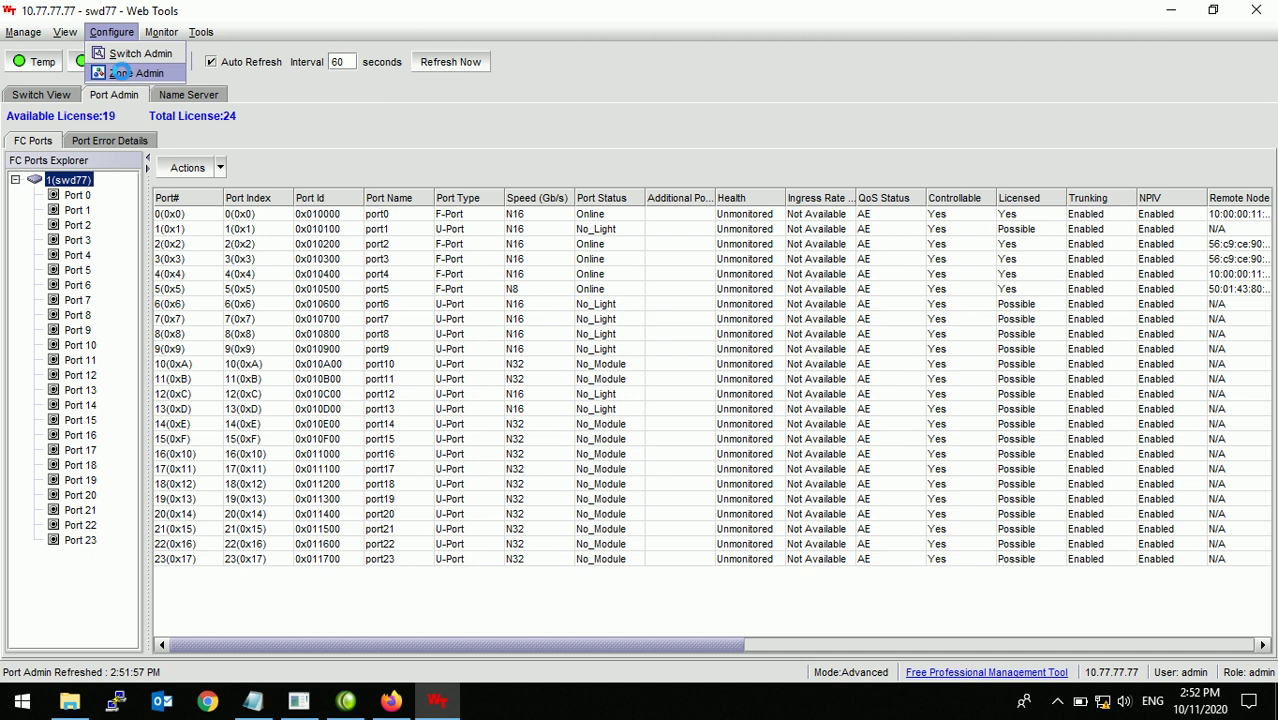
left_click(125, 74)
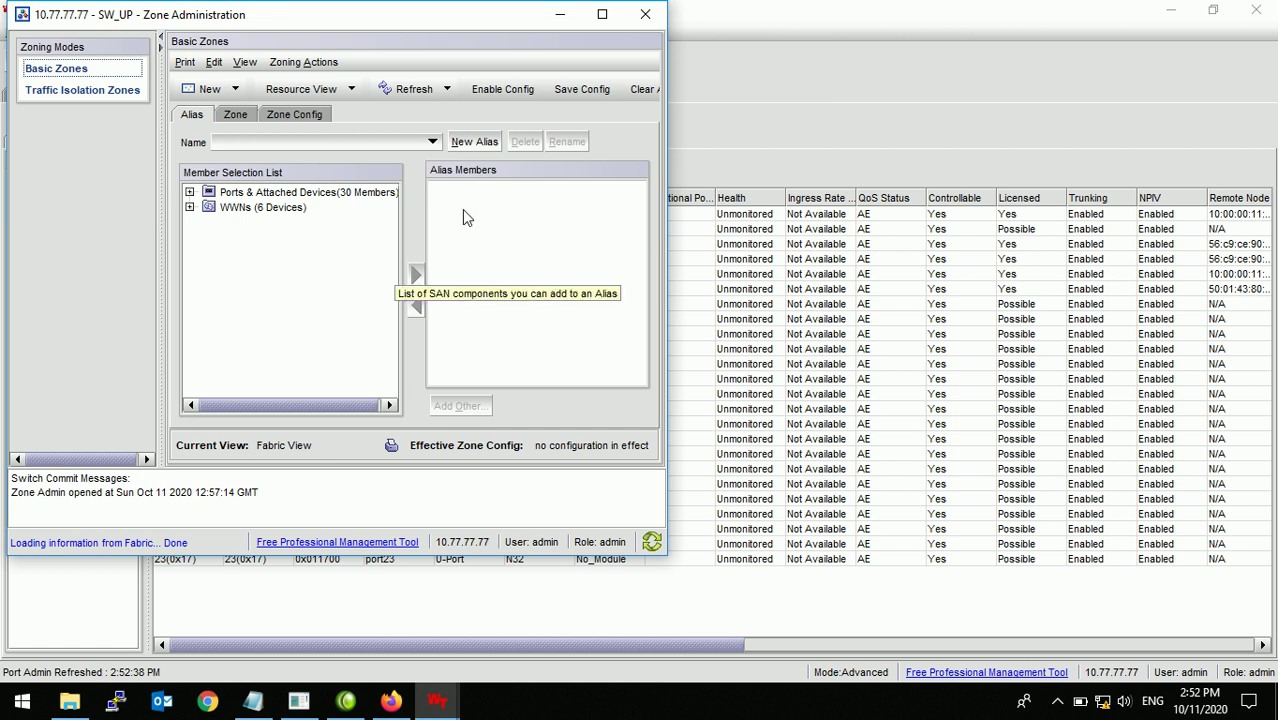
Step: Maximize Zone Administration and expand WWNs (6 Devices), selecting the HPE Ultrium tape and NimbleStorage entries
left_click(603, 15)
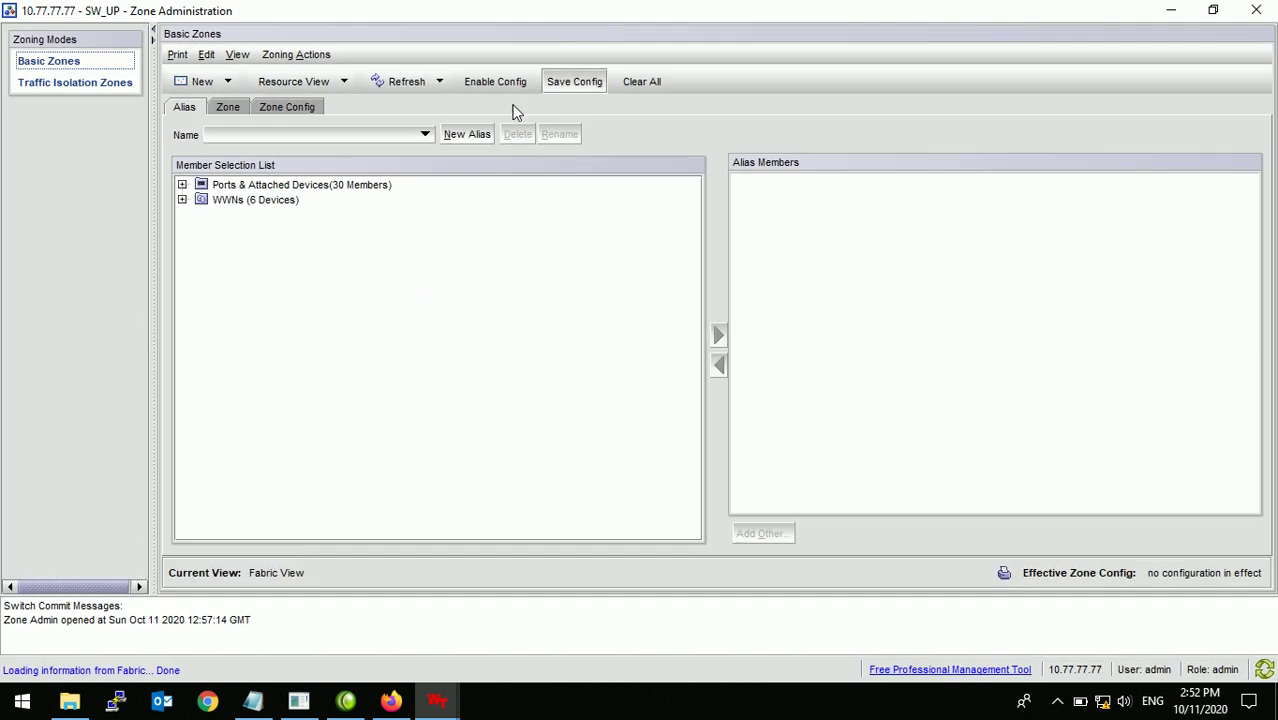
left_click(182, 201)
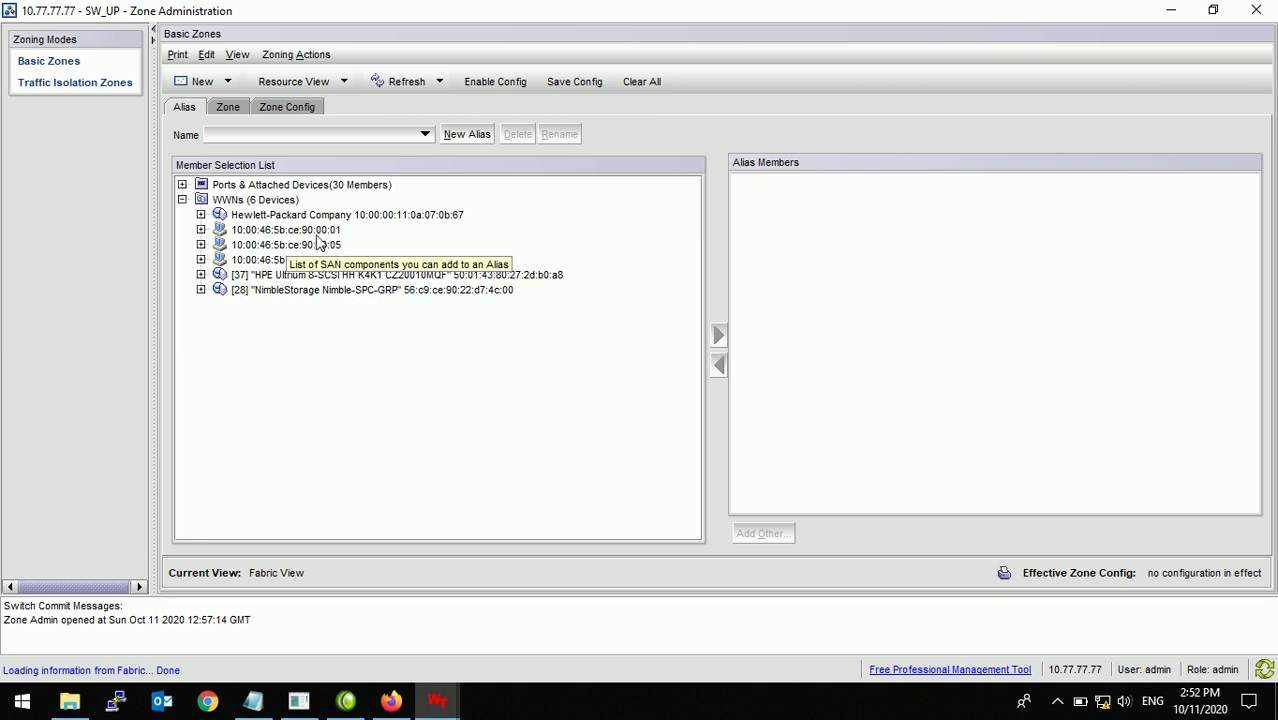
left_click(361, 276)
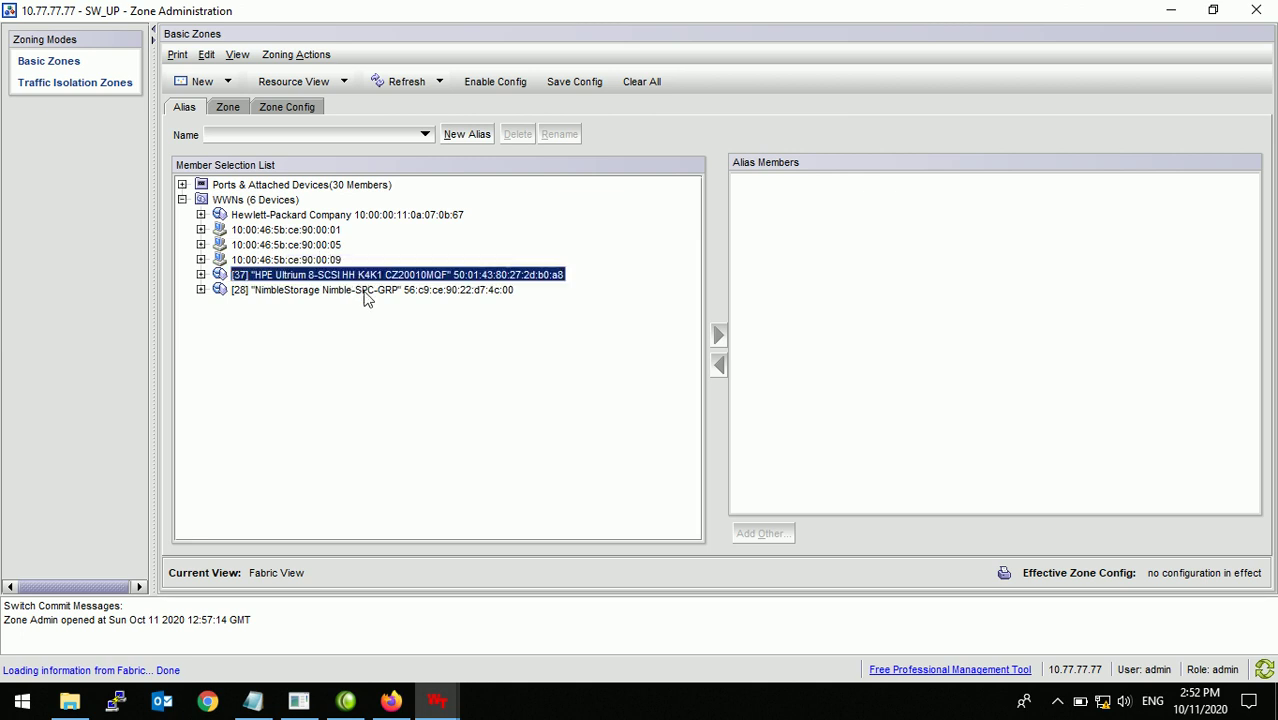
left_click(366, 293)
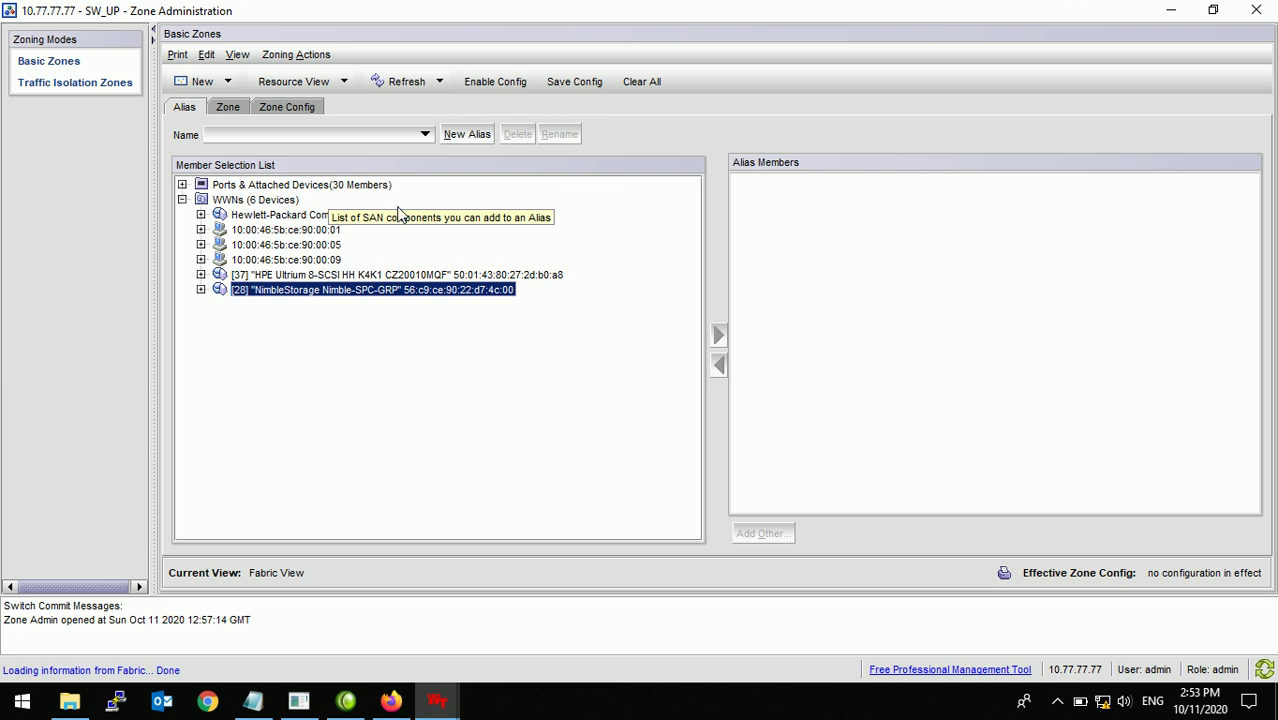
Step: Create alias Server_1 holding server port 10:00:46:5b:ce:90:00:01
left_click(466, 137)
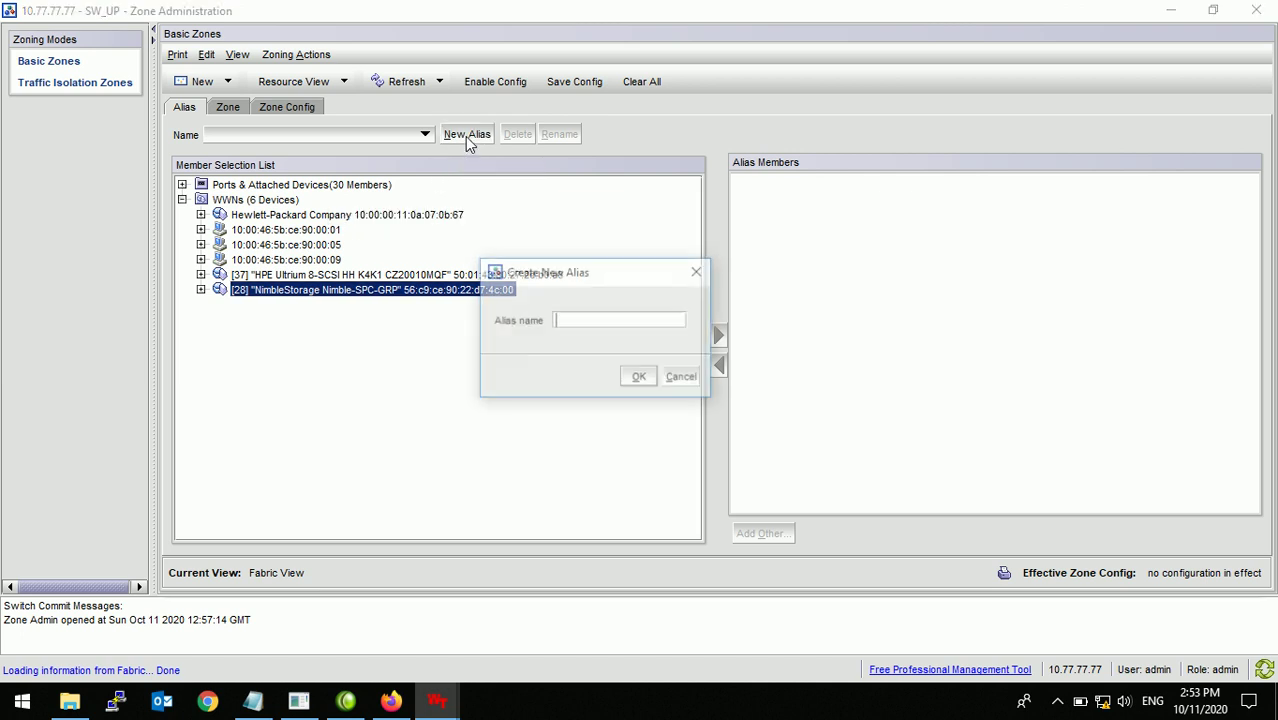
type("Server")
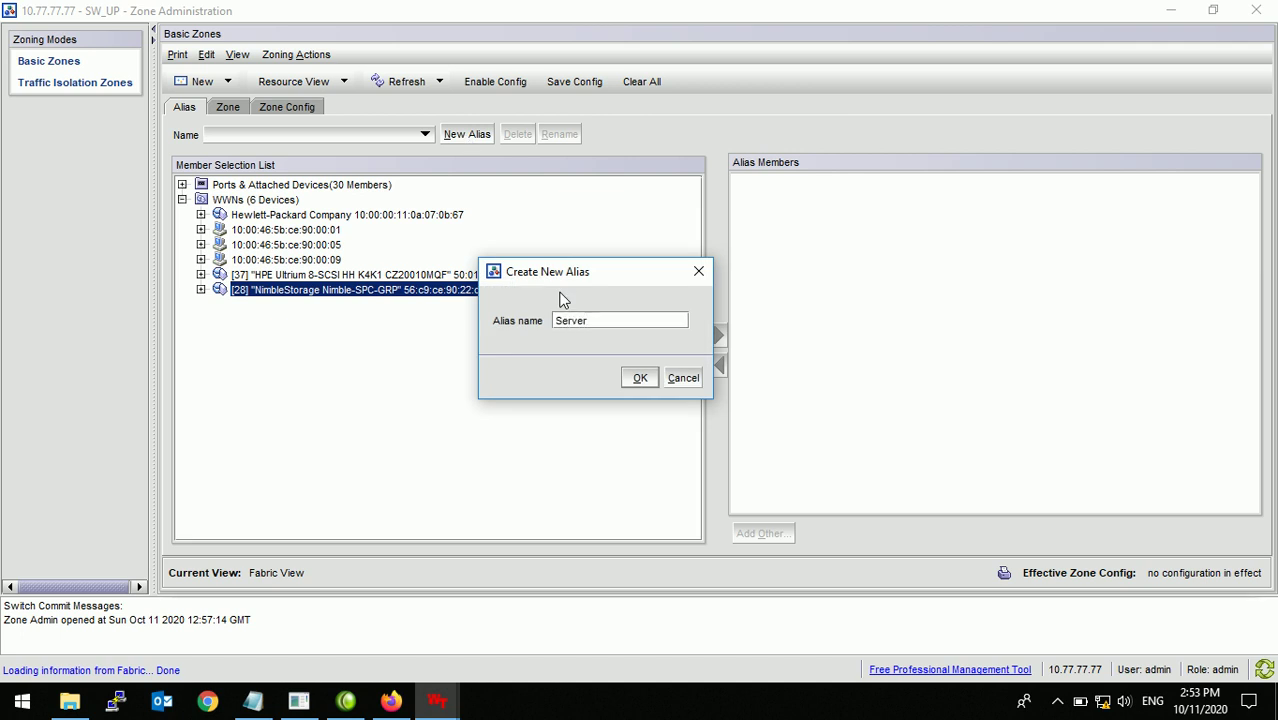
type("_1")
left_click(640, 378)
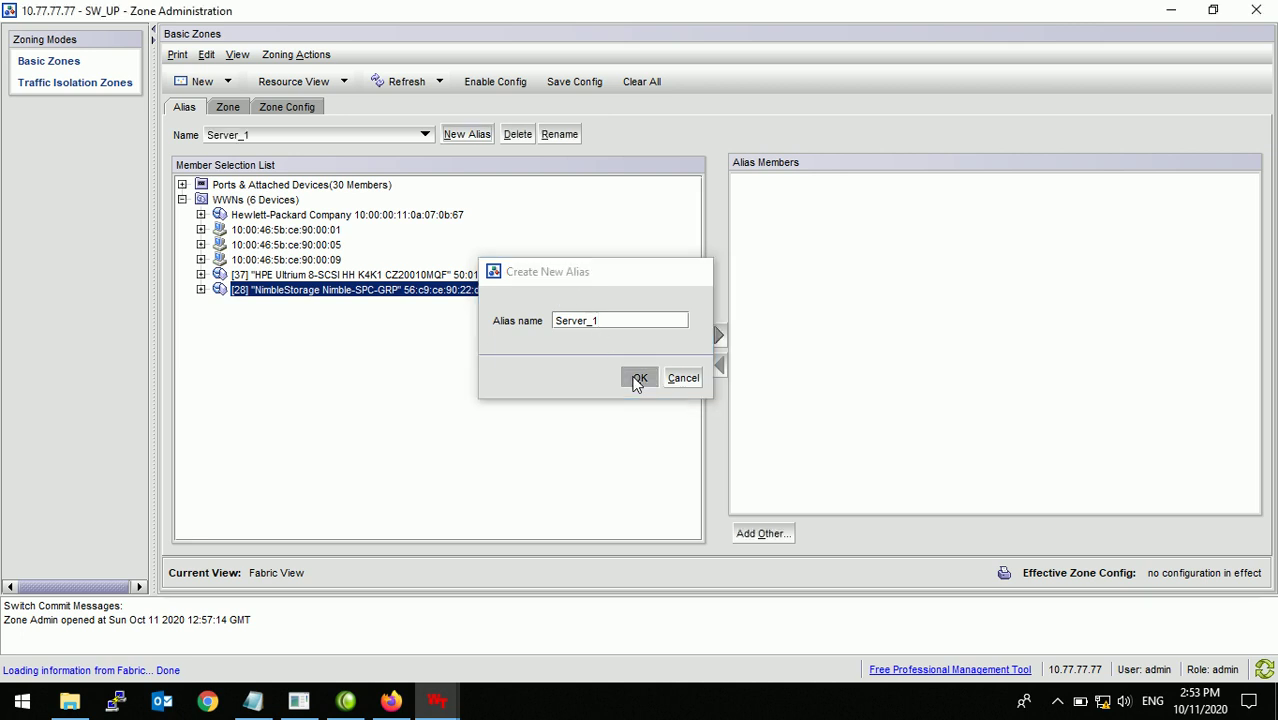
left_click(201, 229)
left_click(297, 233)
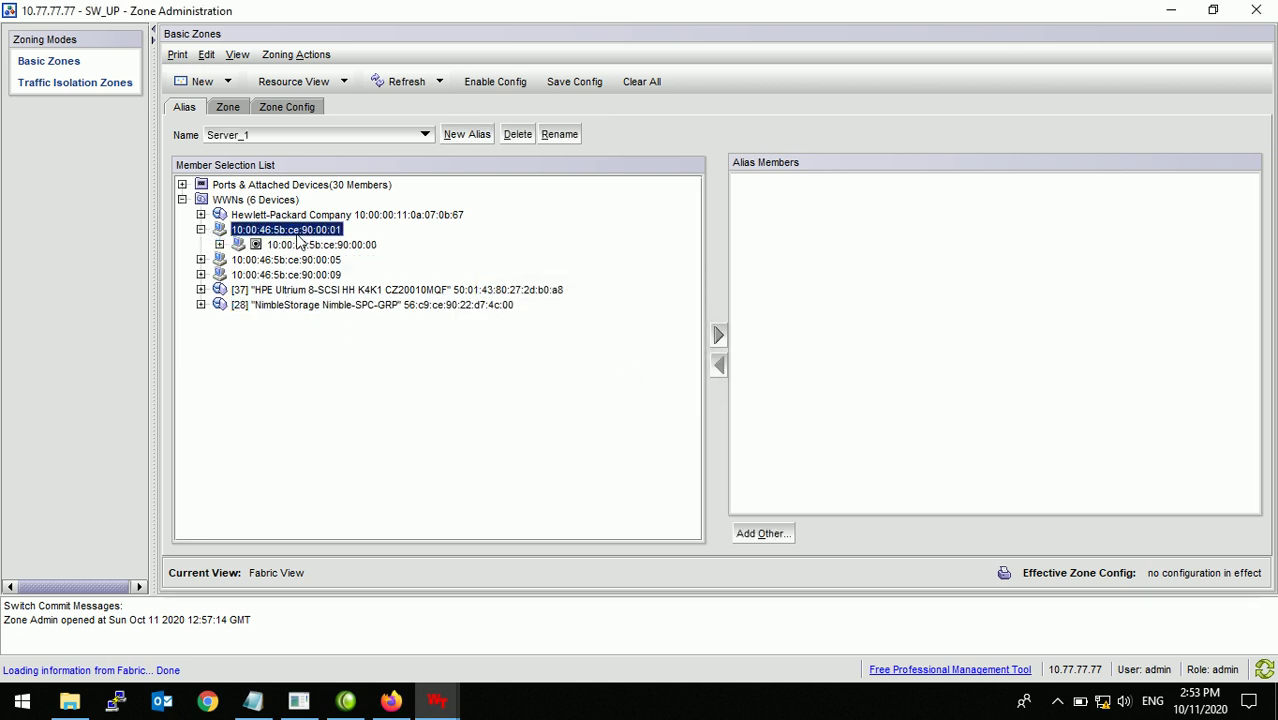
left_click(719, 336)
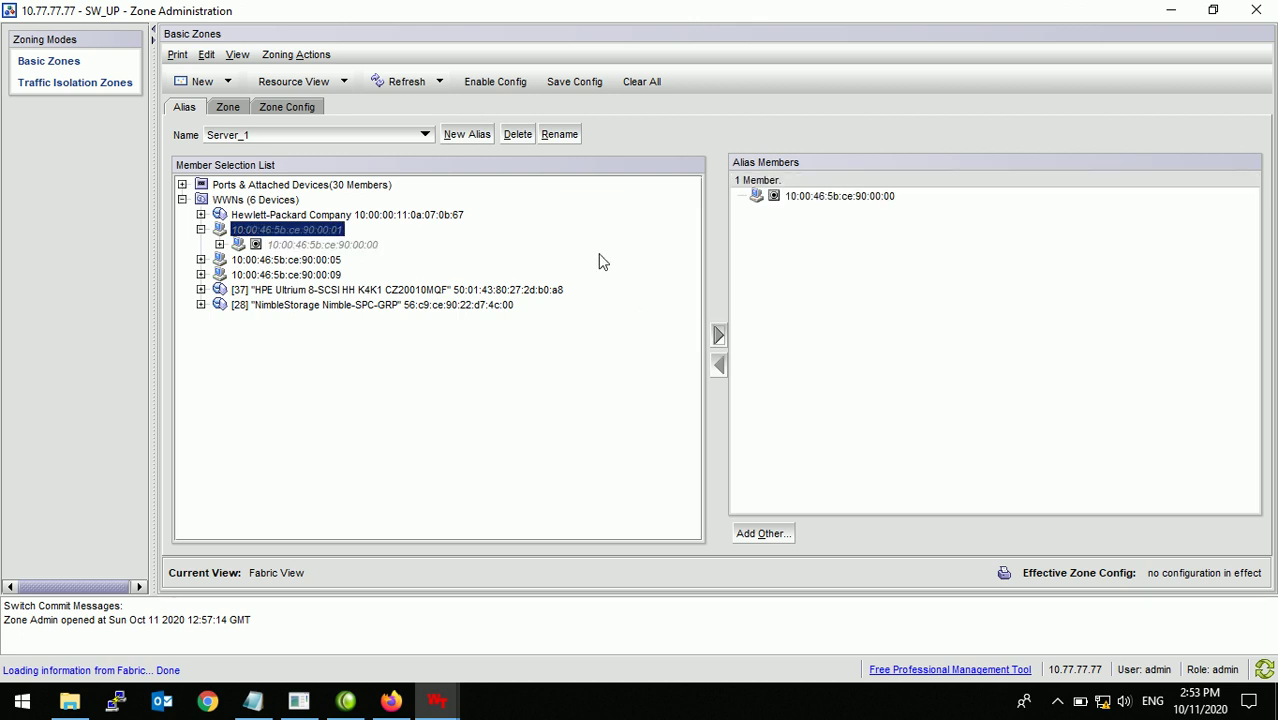
Step: Create alias Server_2 holding port 10:00:46:5b:ce:90:00:04
left_click(476, 141)
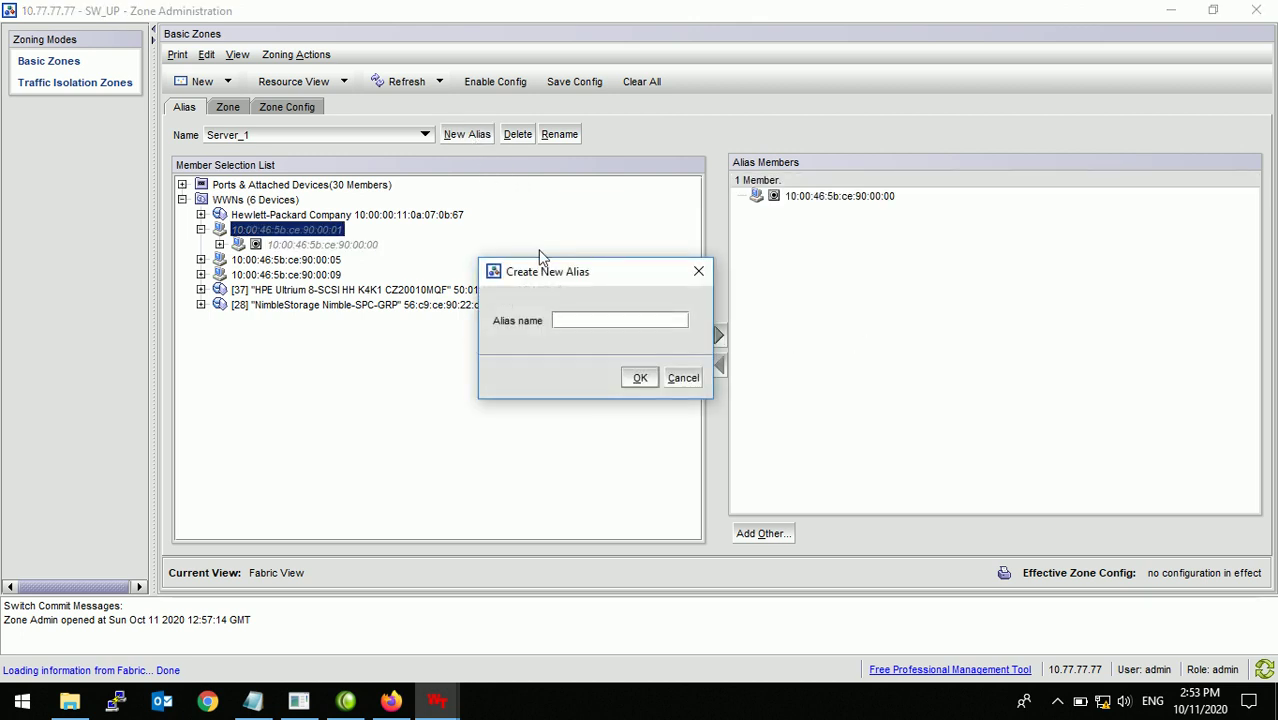
type("Server_2")
left_click(640, 379)
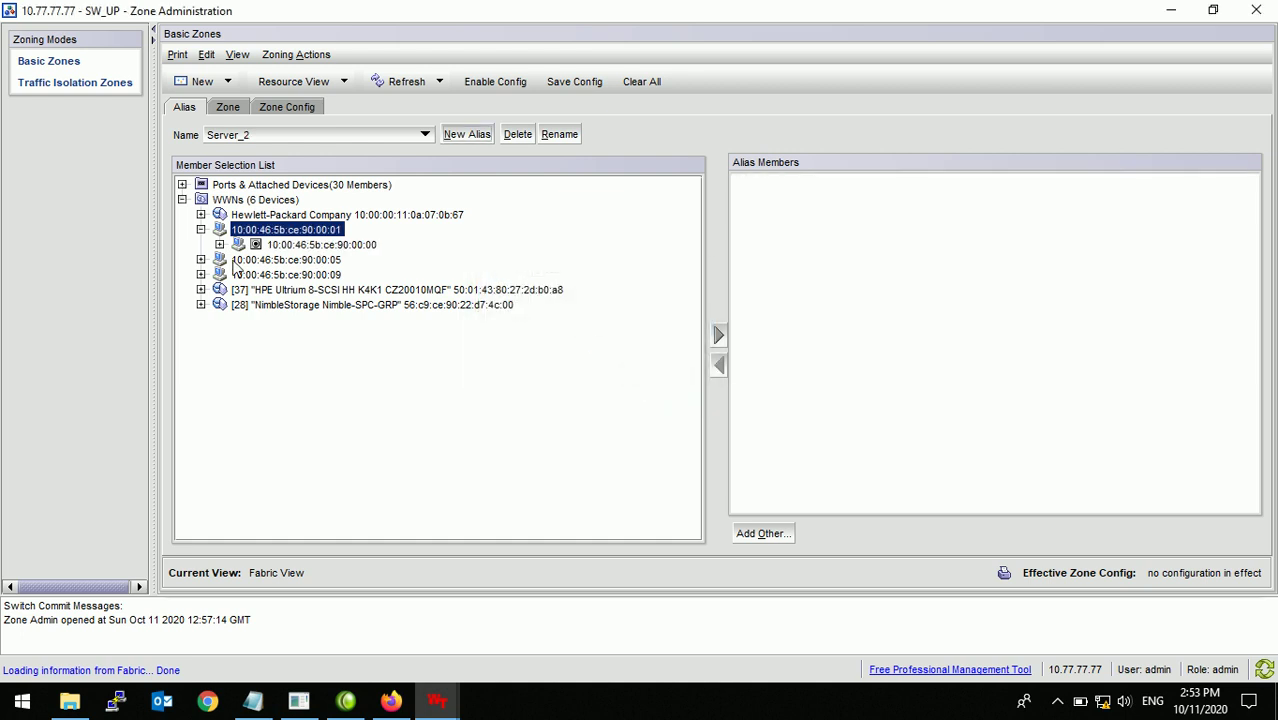
left_click(200, 260)
left_click(268, 262)
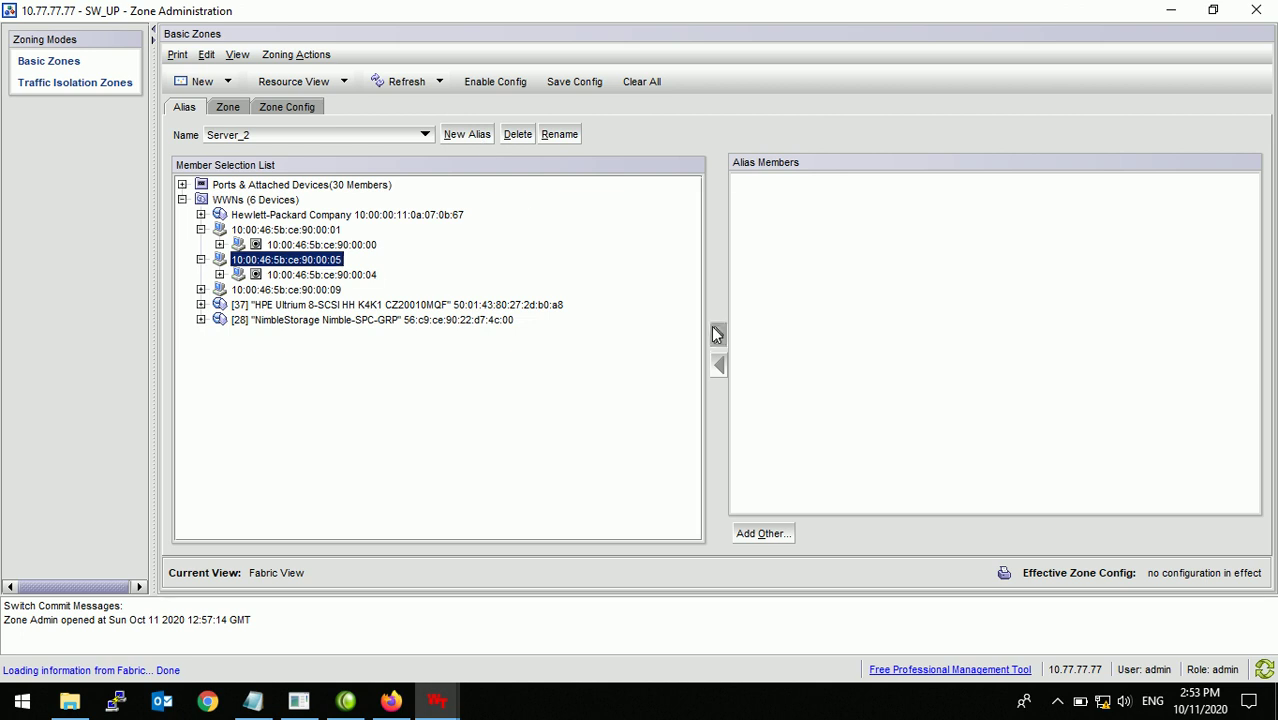
left_click(717, 334)
Step: Create alias Server_3 holding port 10:00:46:5b:ce:90:00:08
left_click(458, 138)
type("Serve")
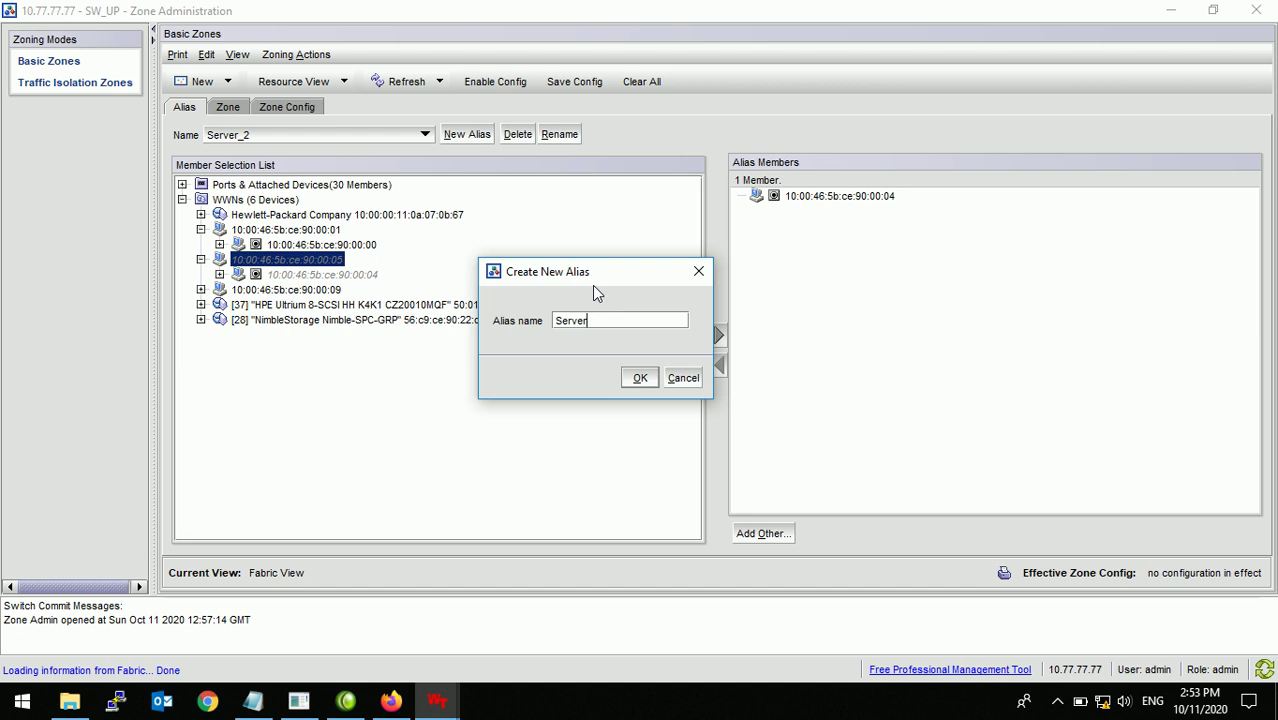
type("r_3")
left_click(639, 378)
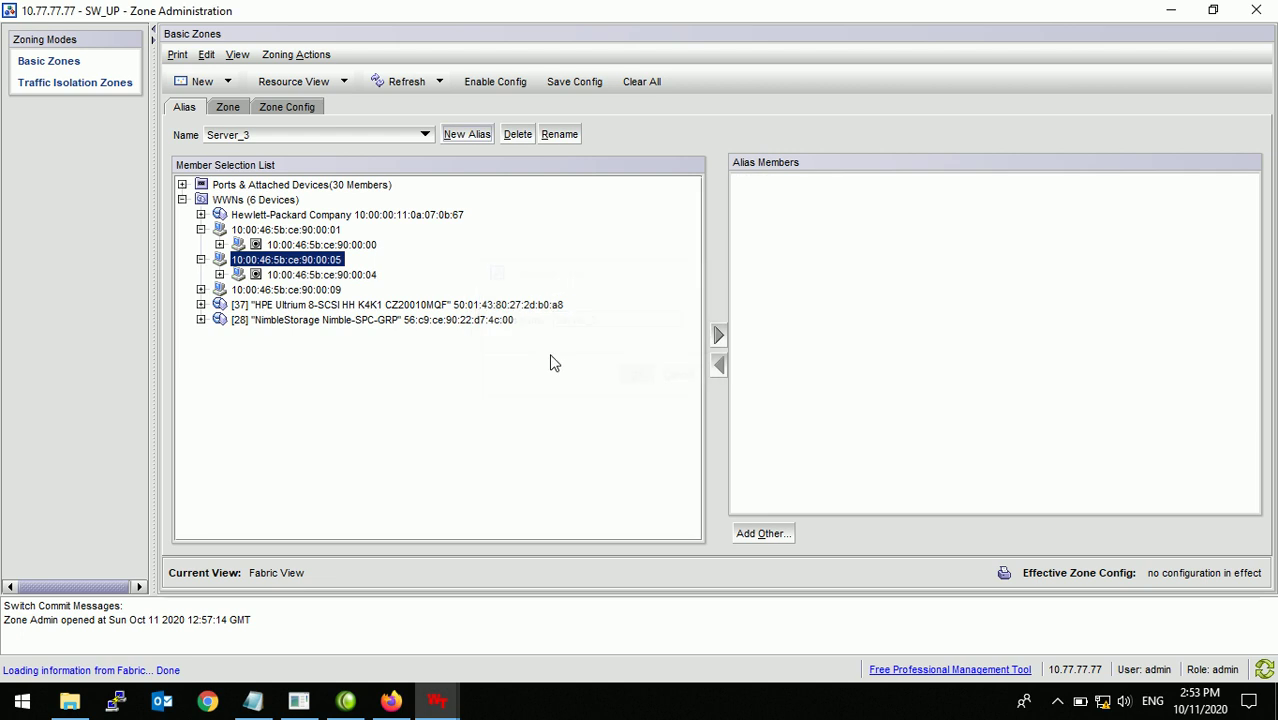
left_click(228, 291)
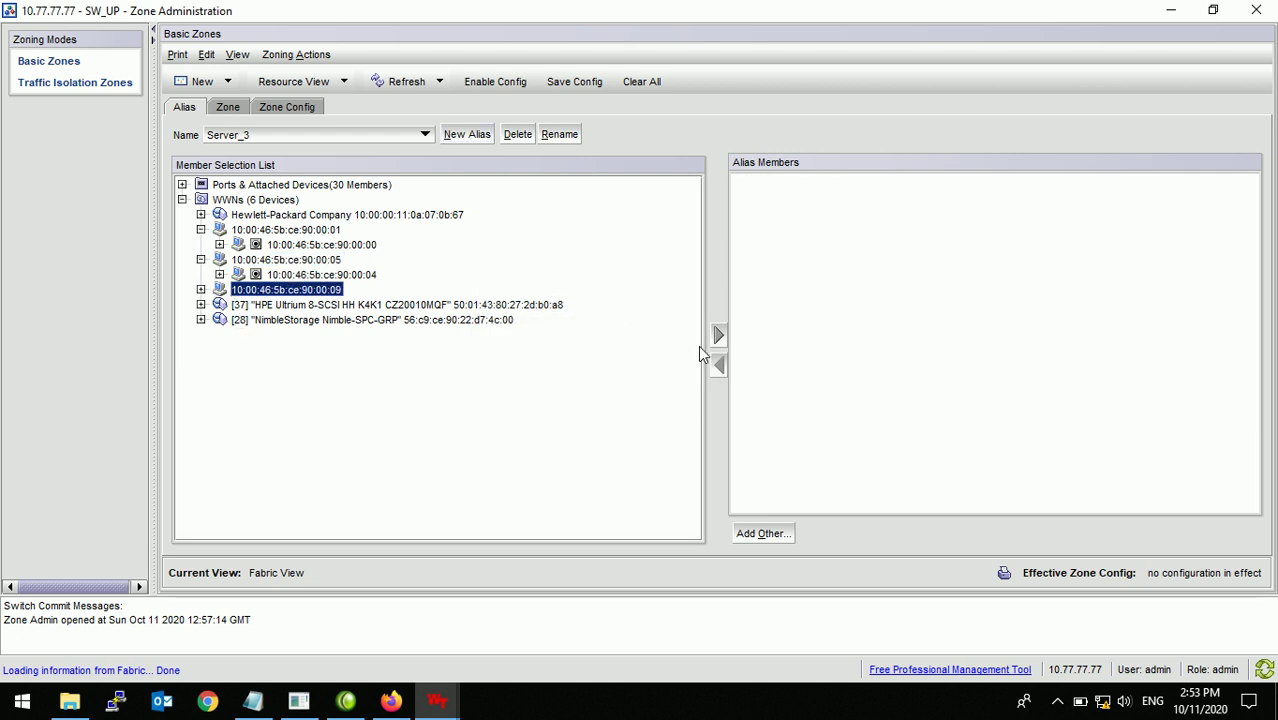
left_click(719, 337)
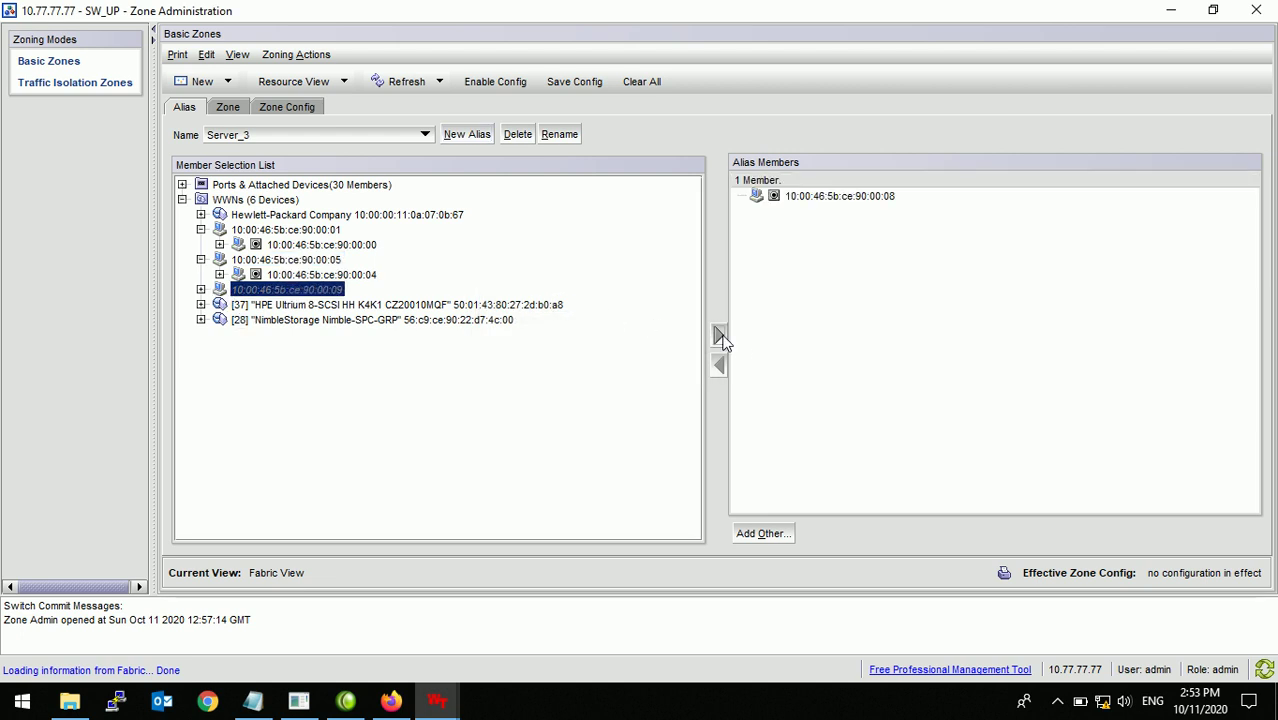
left_click(287, 306)
left_click(467, 134)
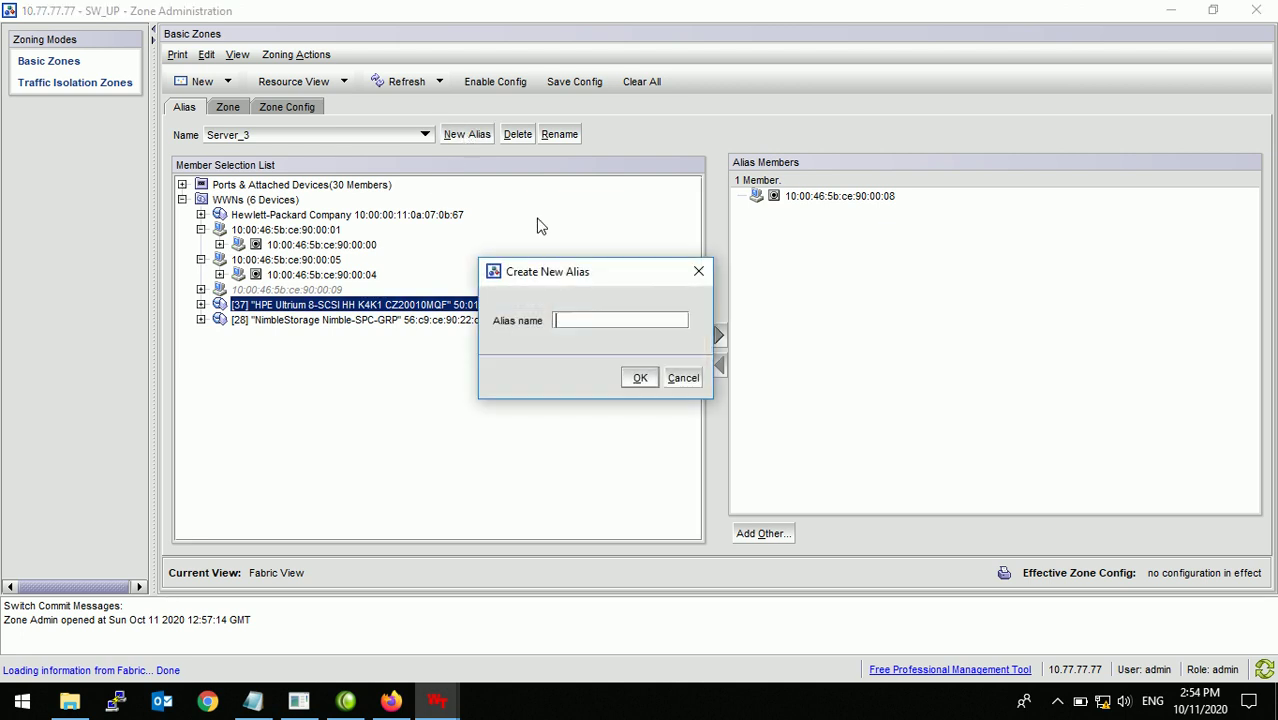
Step: Create alias Tape containing the HPE Ultrium tape port
type("T")
type("pe")
left_click(641, 378)
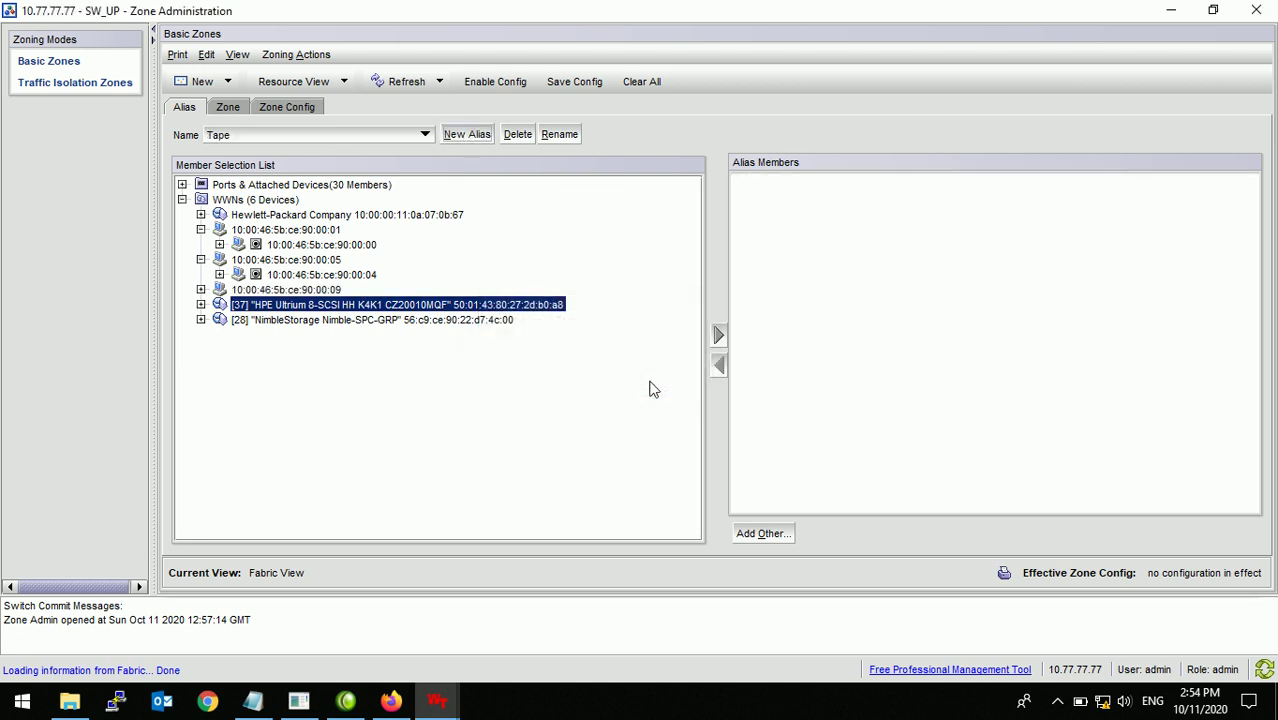
left_click(201, 305)
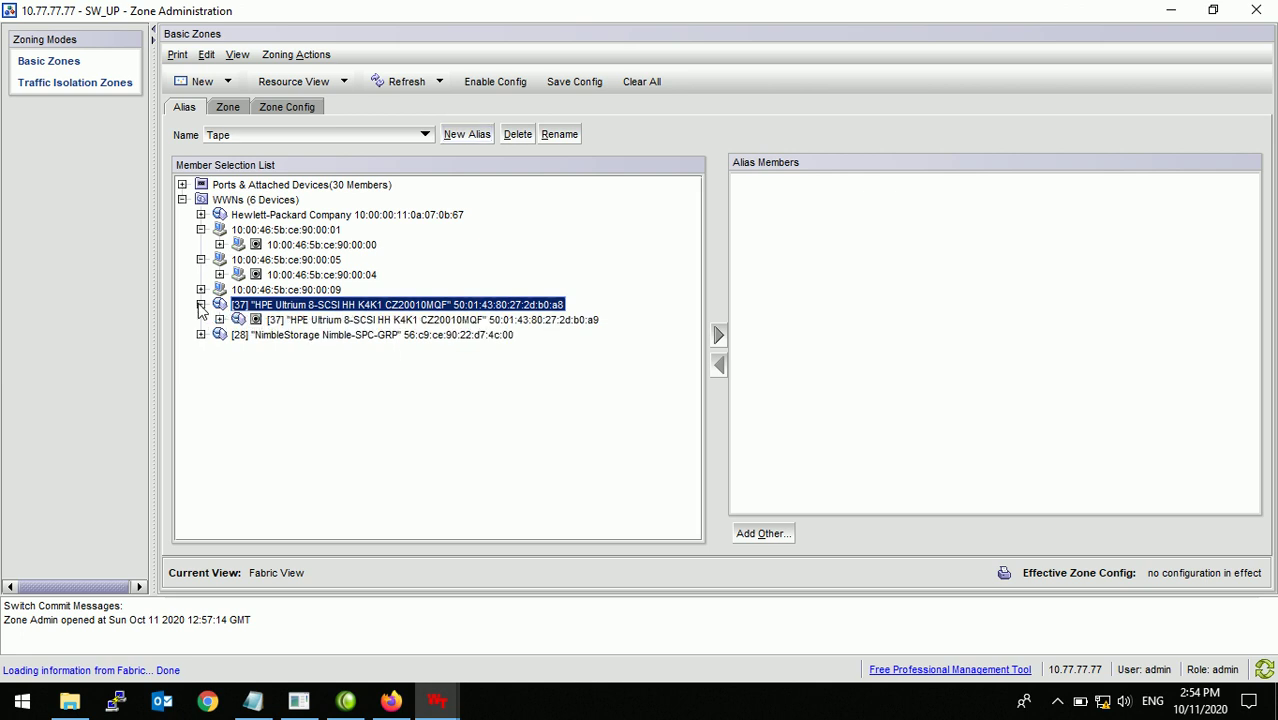
left_click(718, 335)
Step: Create alias Nimble_Storage, replacing the rejected space in 'Nimble Storage' with an underscore
left_click(469, 136)
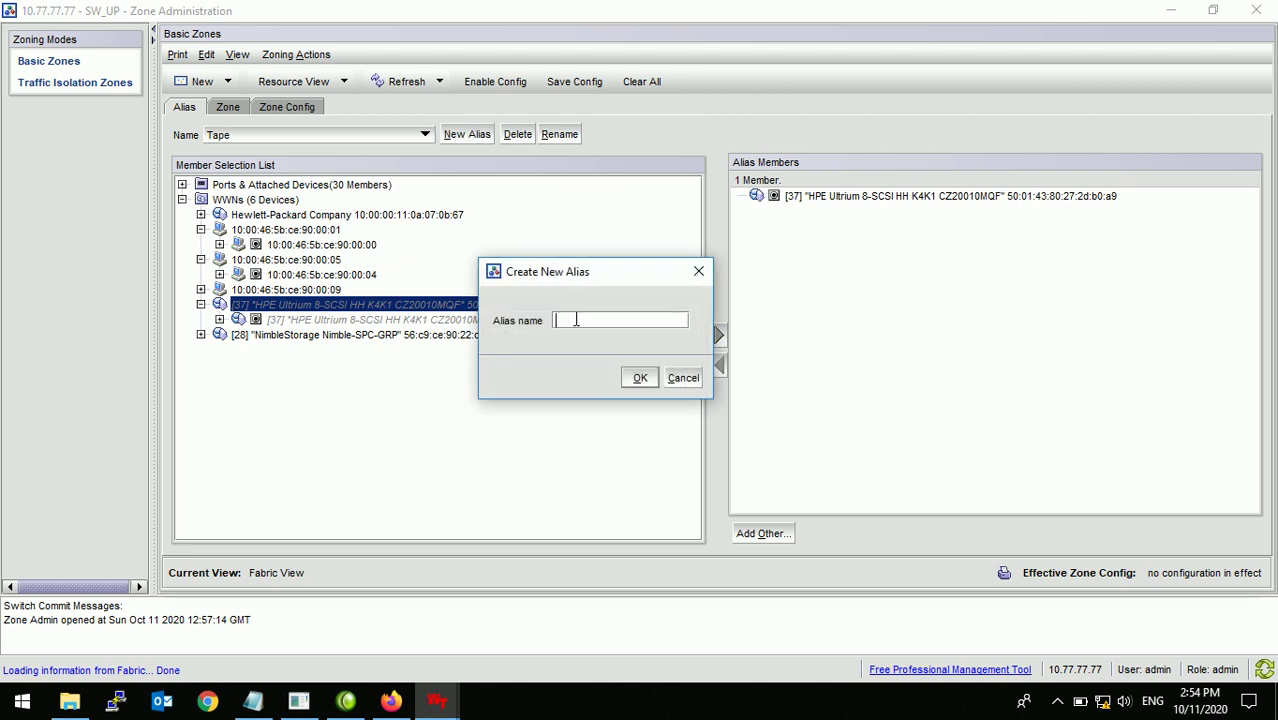
type("Nimble Storage")
left_click(640, 378)
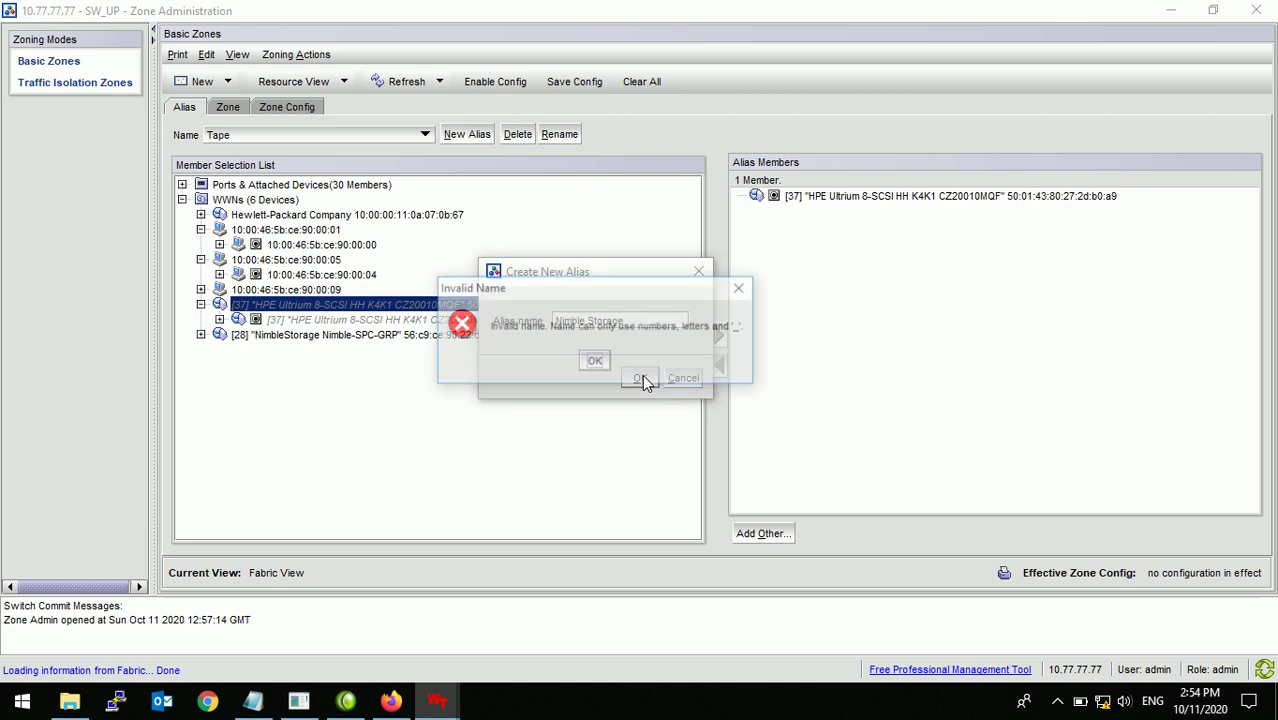
left_click(594, 360)
key("Left")
key("Left")
key("Left")
key("Left")
key("Left")
key("Left")
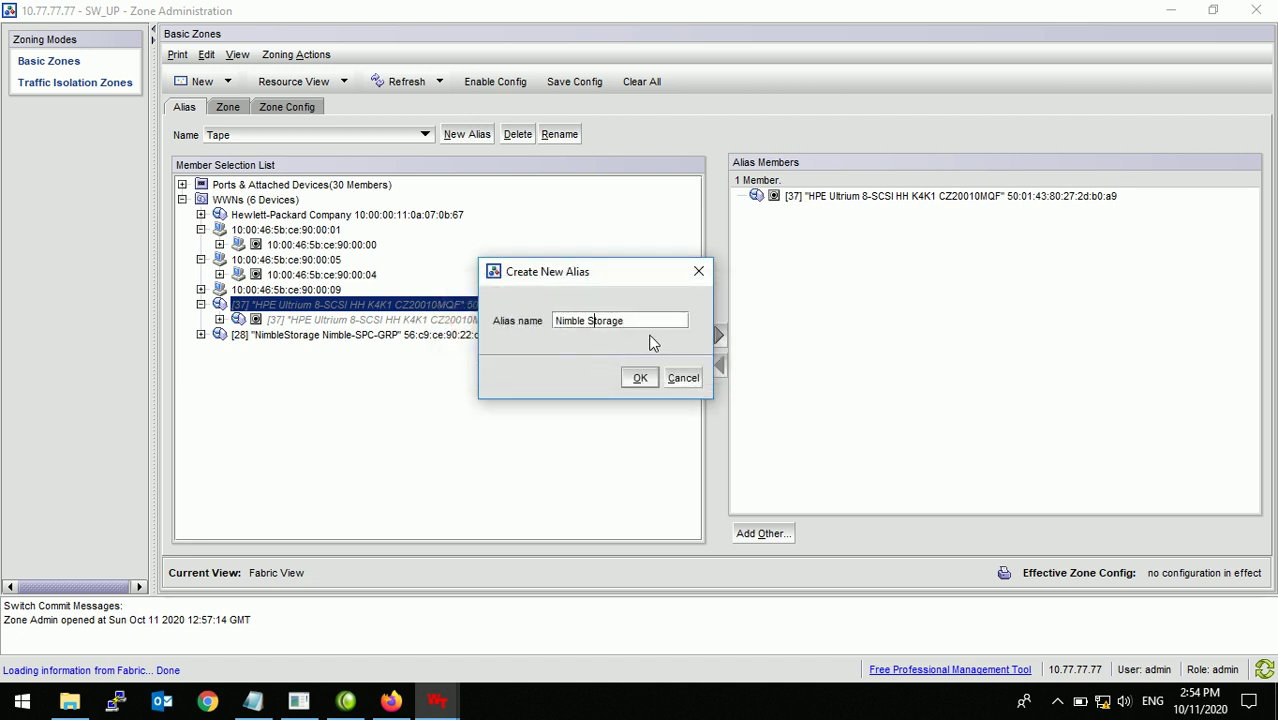
key("BackSpace")
type("_")
left_click(640, 378)
Step: Add NimbleStorage ports 4c:02 and 4c:04 to Nimble_Storage and review the alias list
left_click(201, 335)
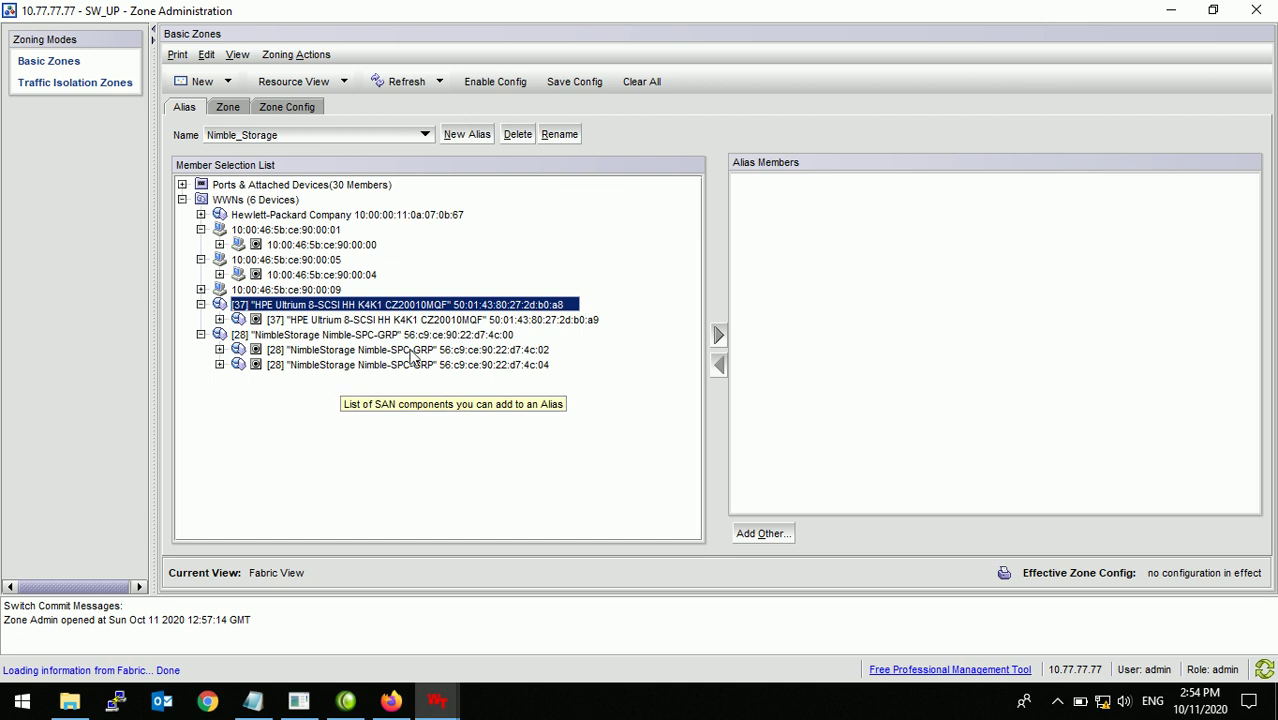
left_click(410, 352)
left_click(718, 335)
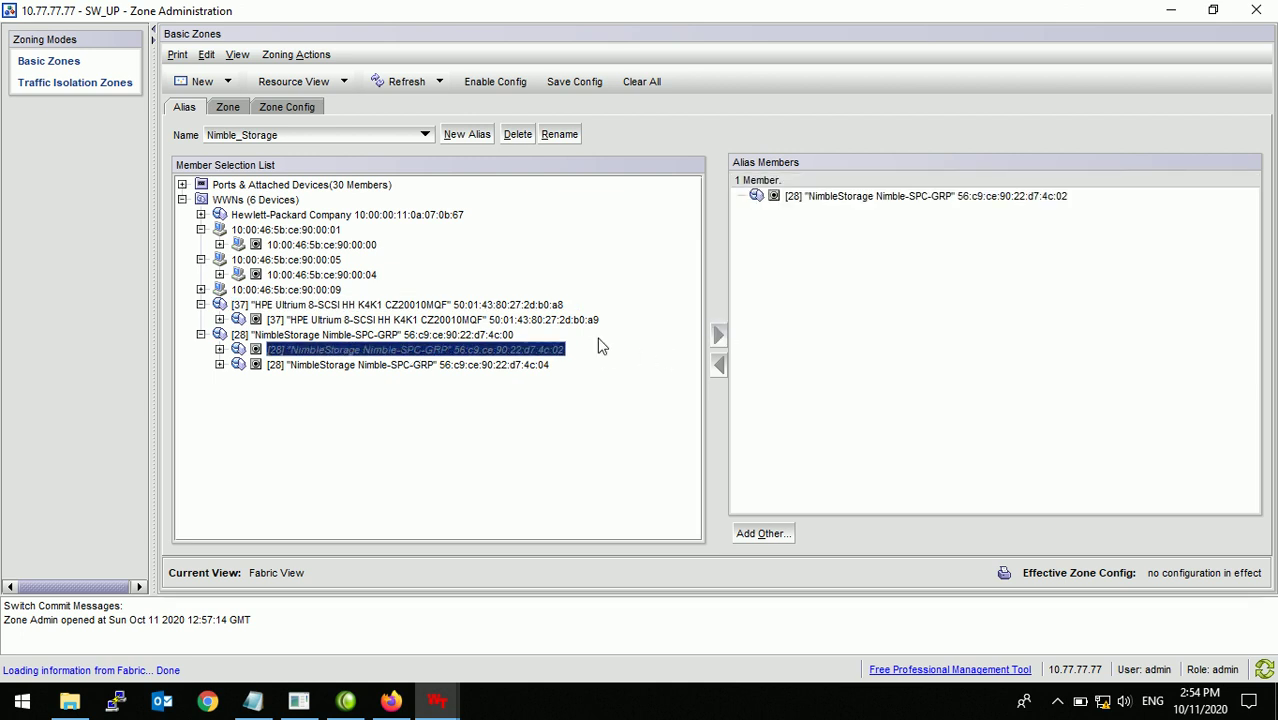
left_click(550, 367)
left_click(719, 336)
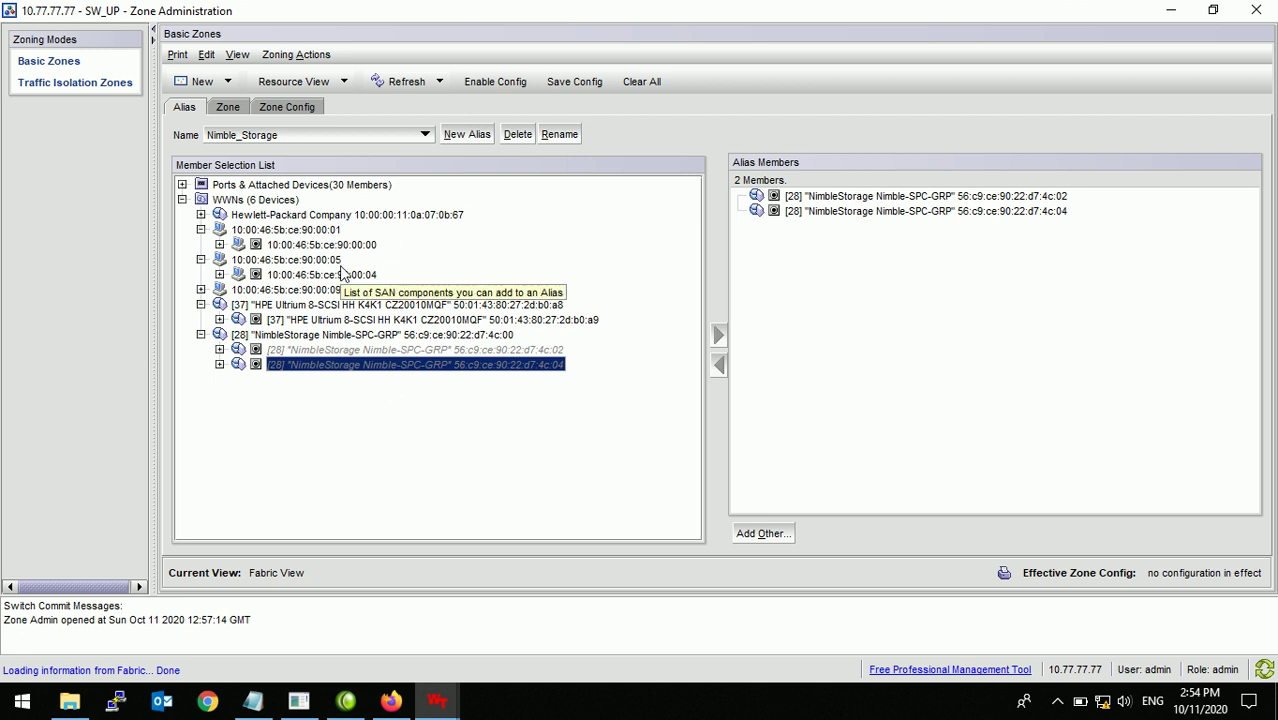
left_click(425, 134)
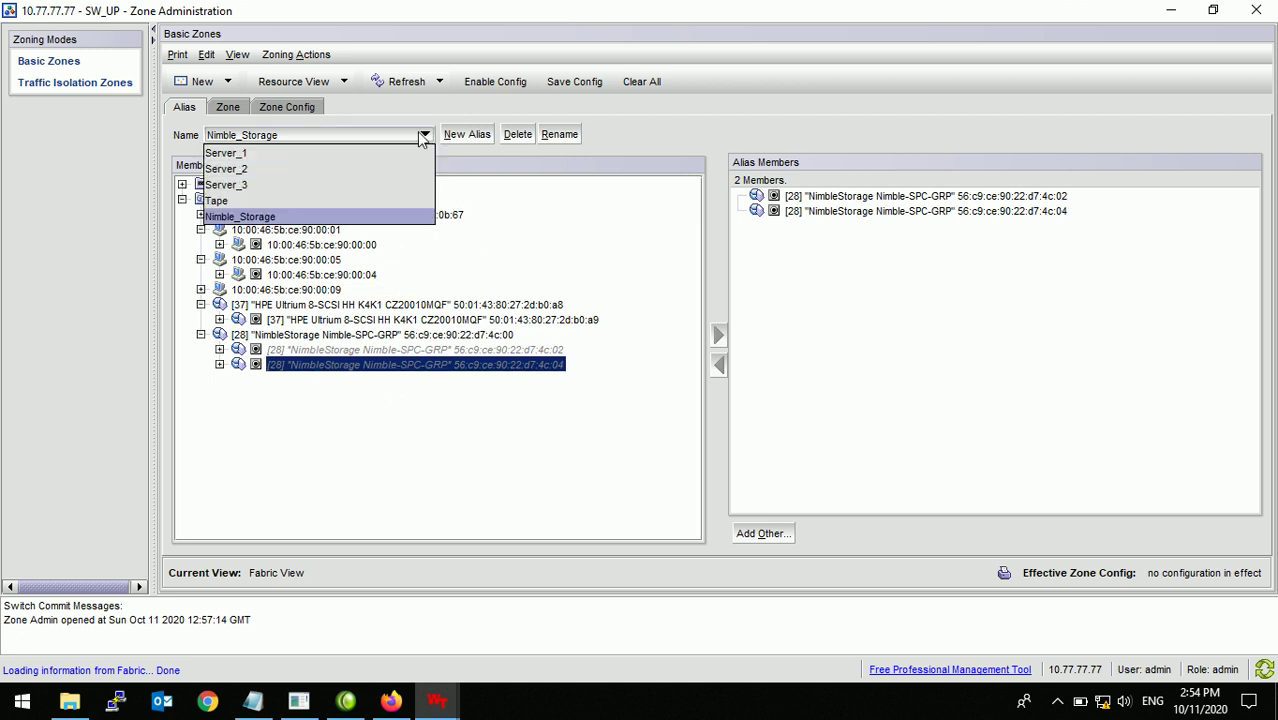
left_click(451, 115)
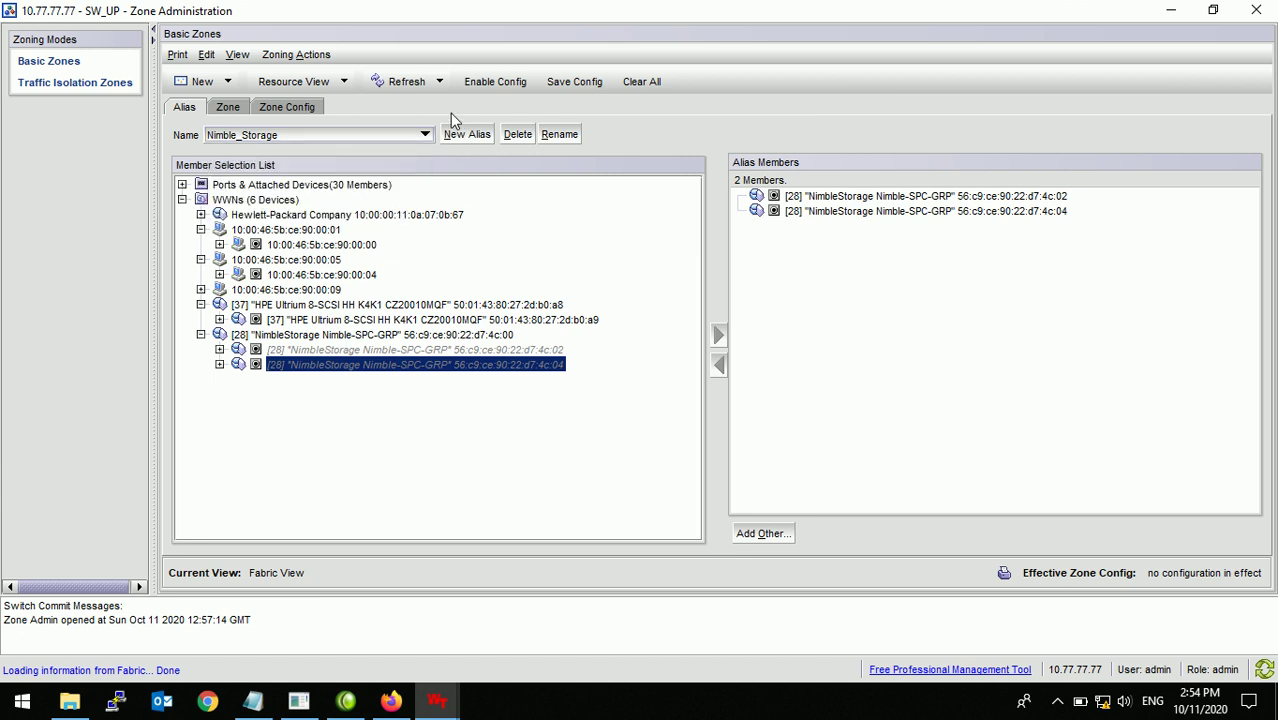
left_click(221, 107)
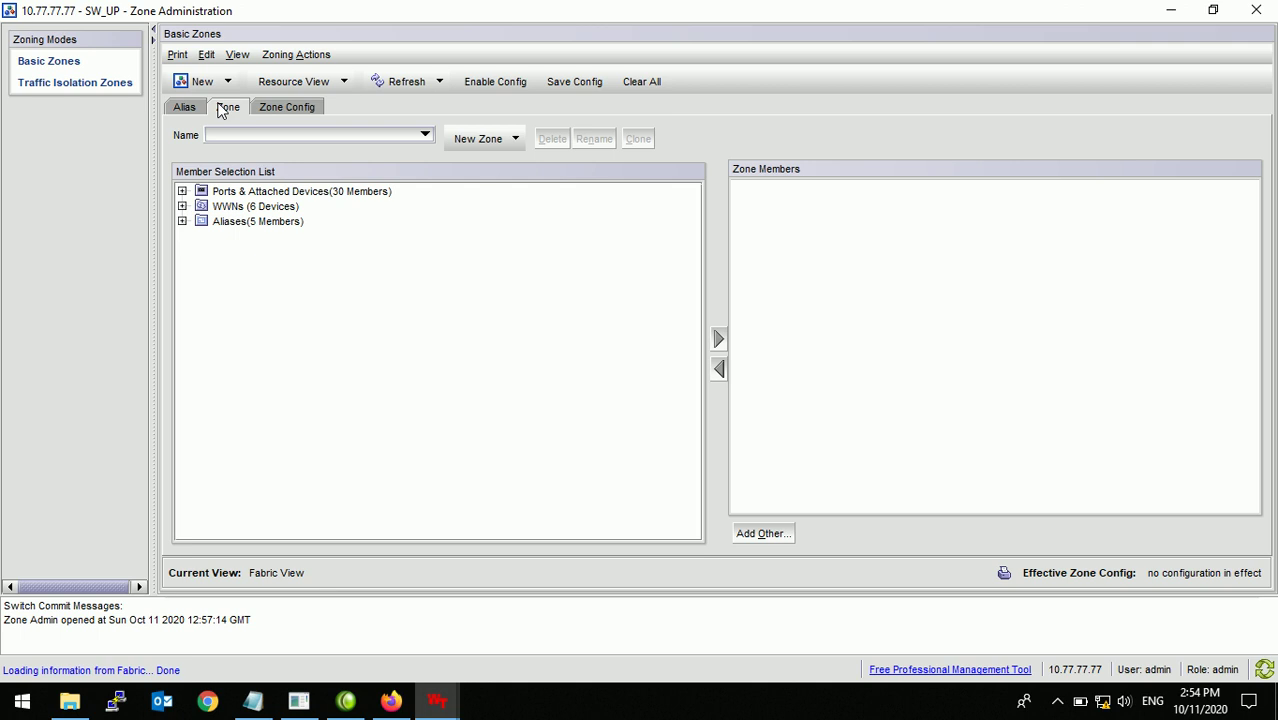
Step: Create zone Server1_Nimble with aliases Server_1, Nimble_Storage and Tape
left_click(182, 221)
left_click(386, 132)
left_click(466, 140)
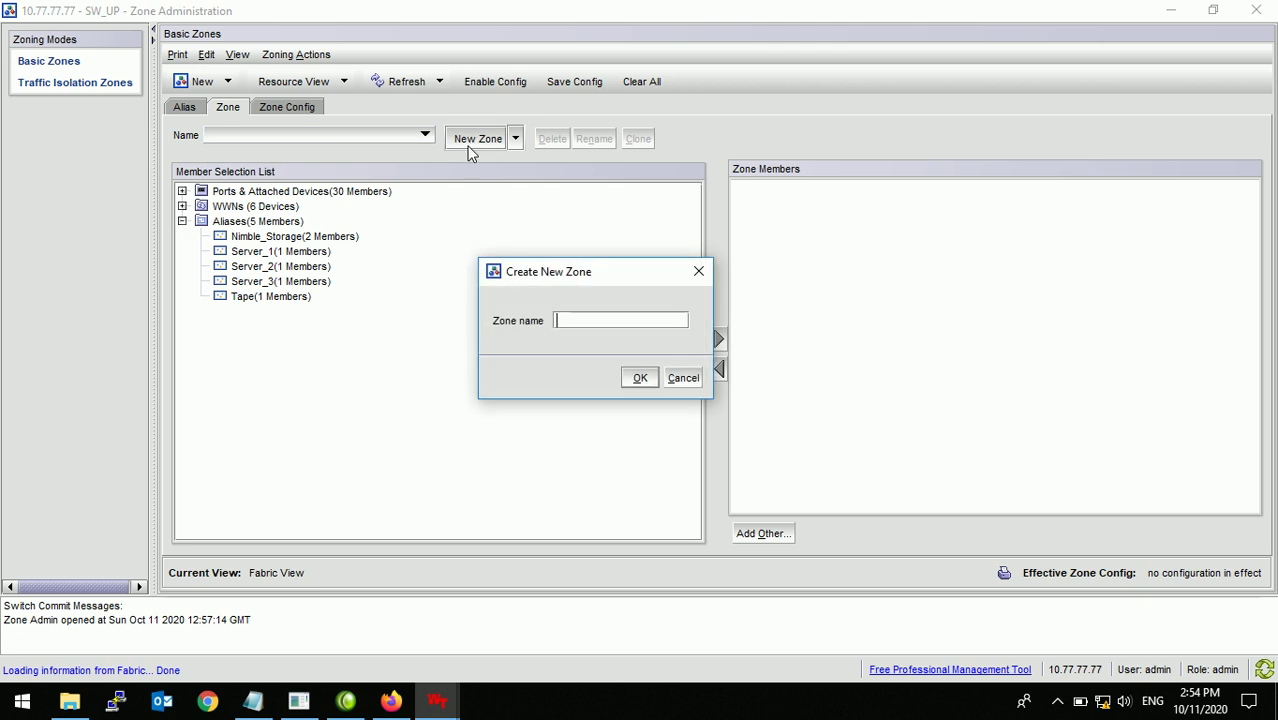
type("Server1_Nimble")
left_click(638, 376)
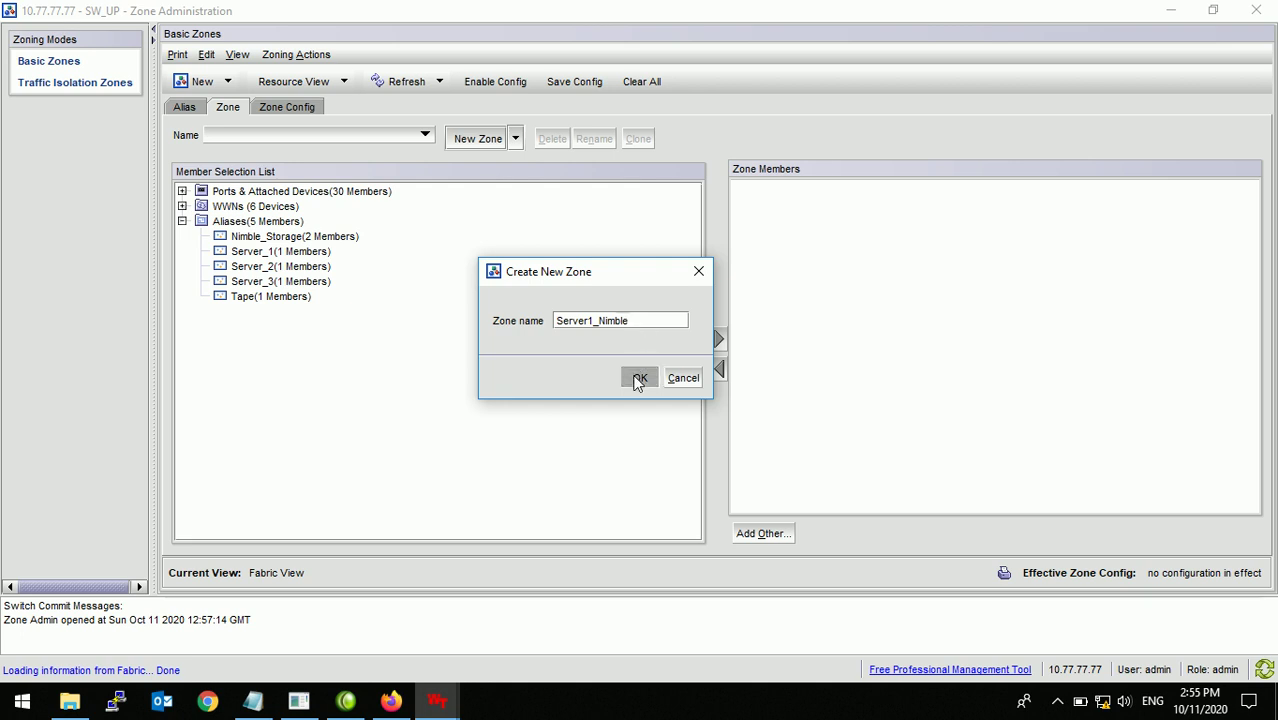
left_click(260, 252)
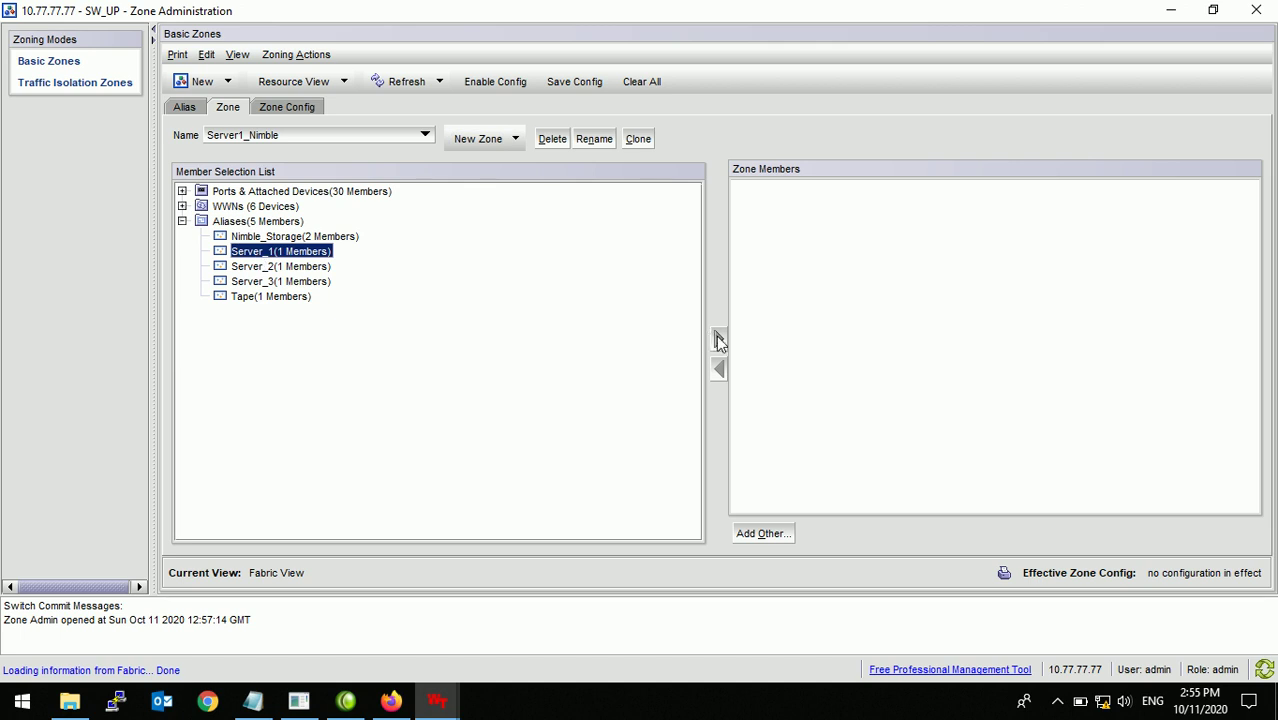
left_click(718, 339)
left_click(282, 238)
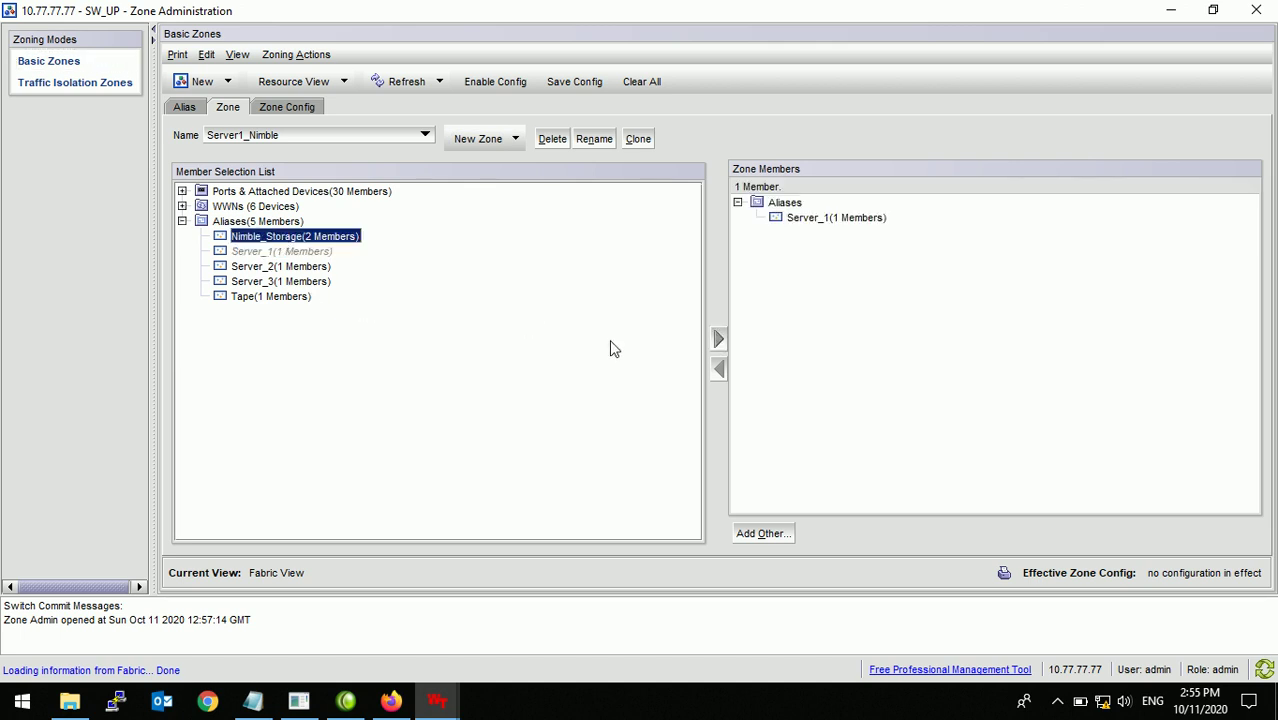
left_click(718, 339)
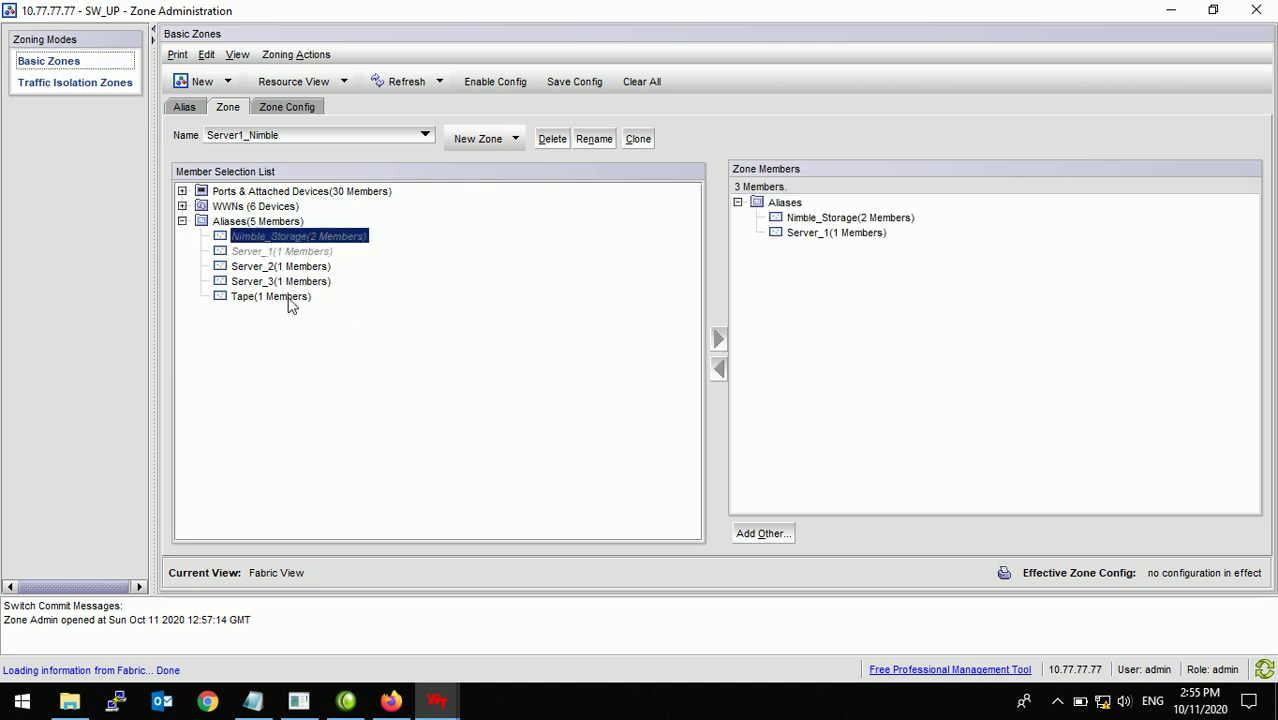
left_click(278, 297)
left_click(718, 339)
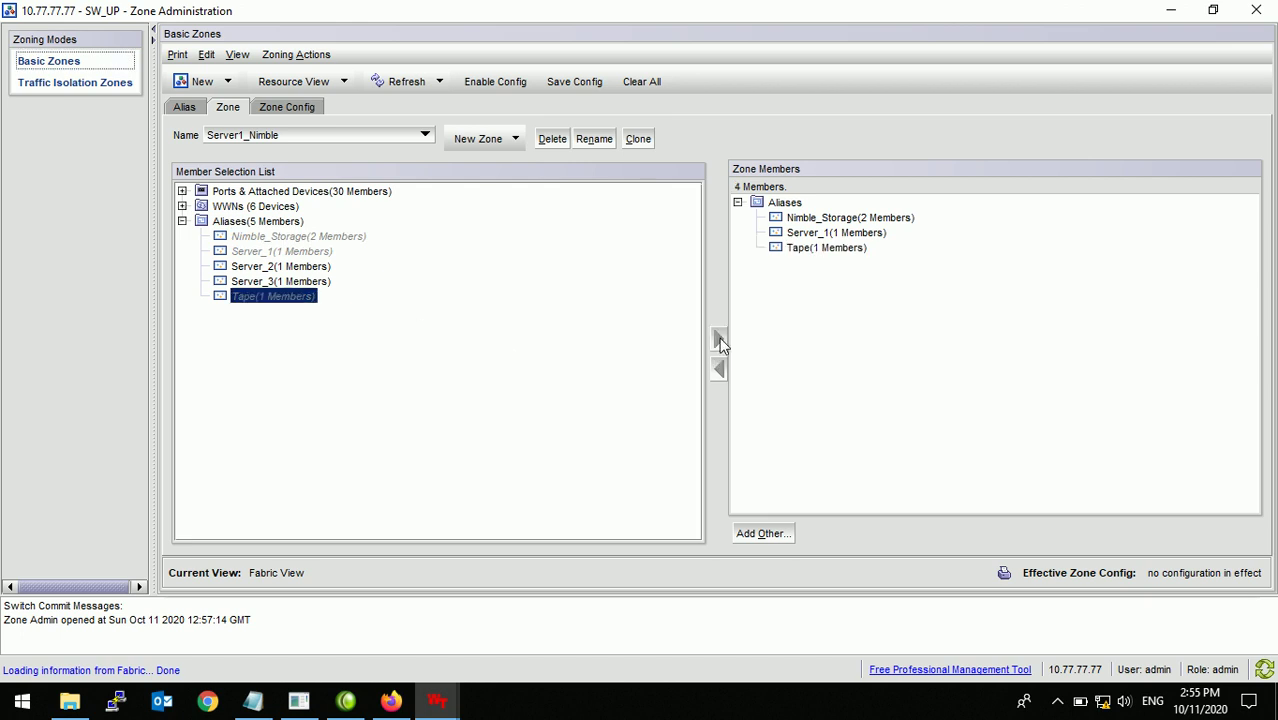
left_click(478, 139)
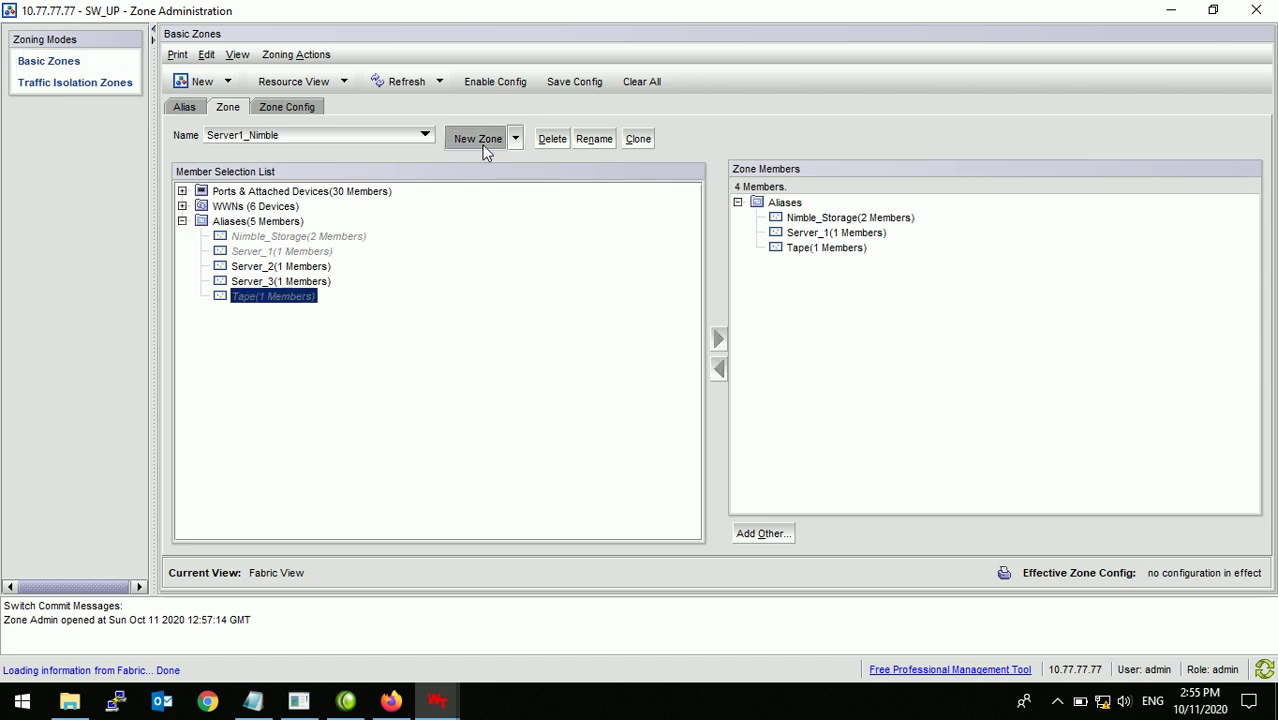
Step: Create zone Server2_Nimble with aliases Server_2, Nimble_Storage and Tape
type("Serv")
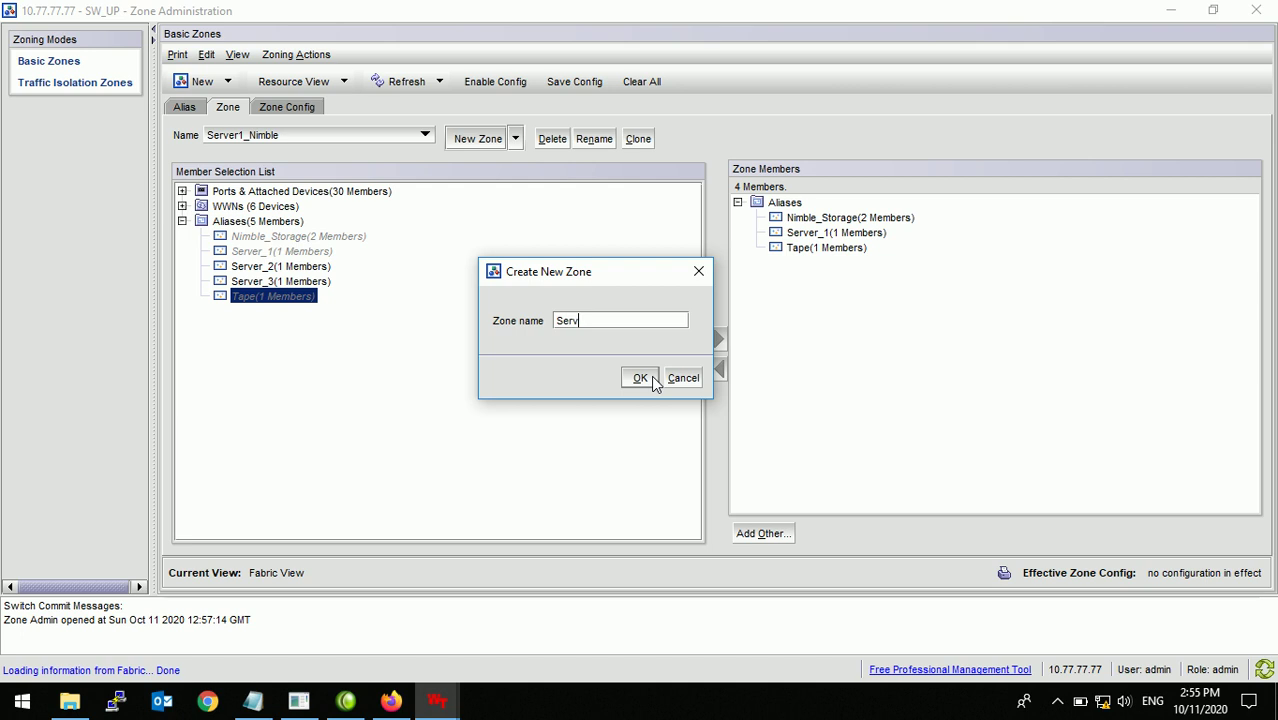
type("er2_Nimble")
left_click(640, 378)
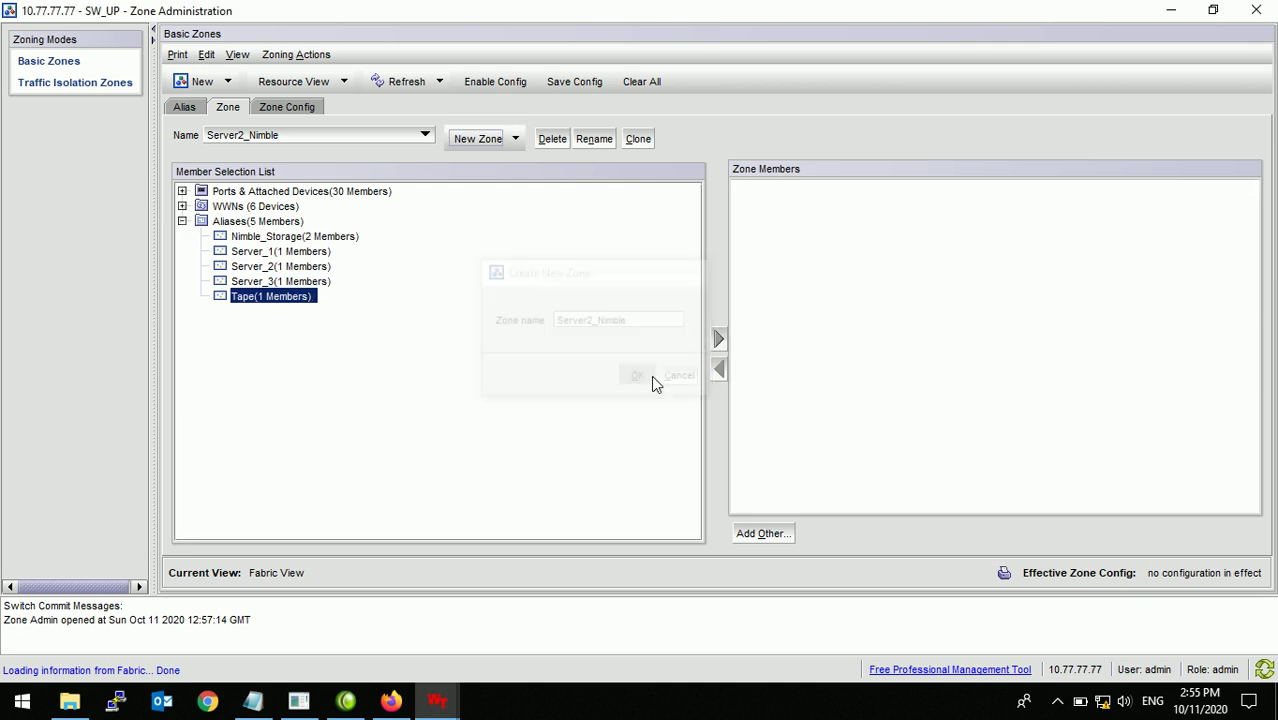
left_click(272, 267)
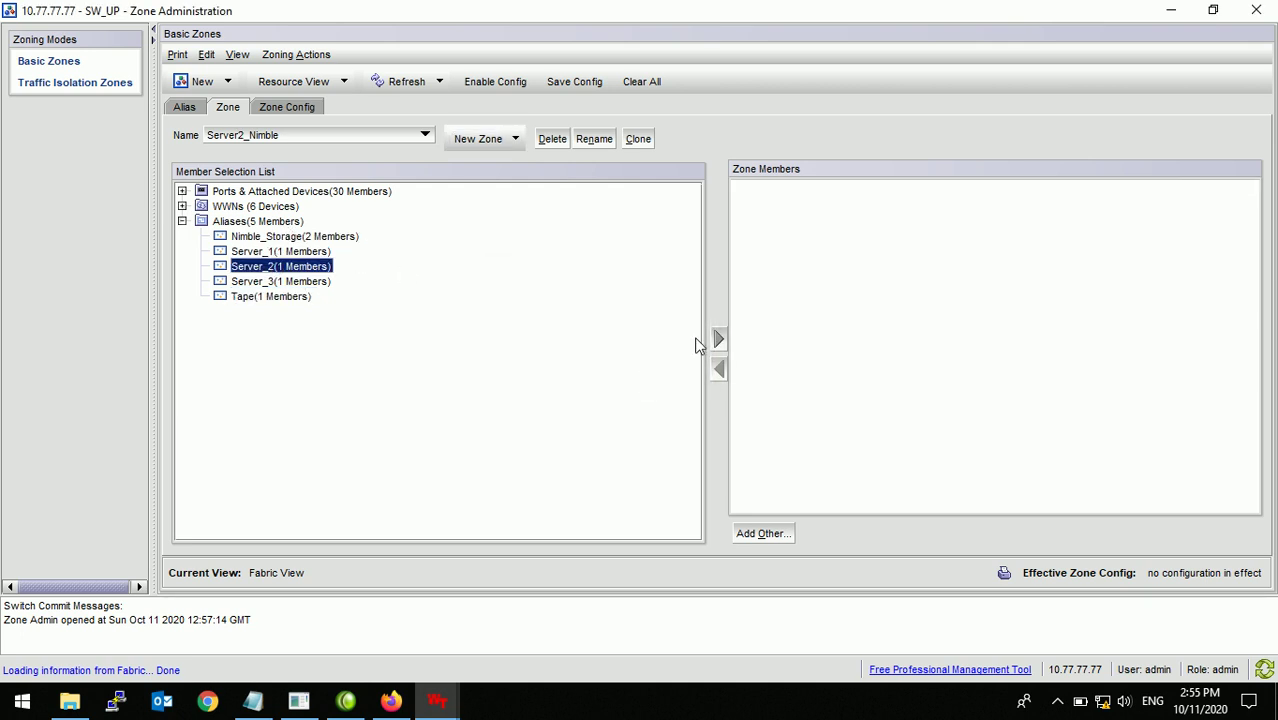
left_click(717, 338)
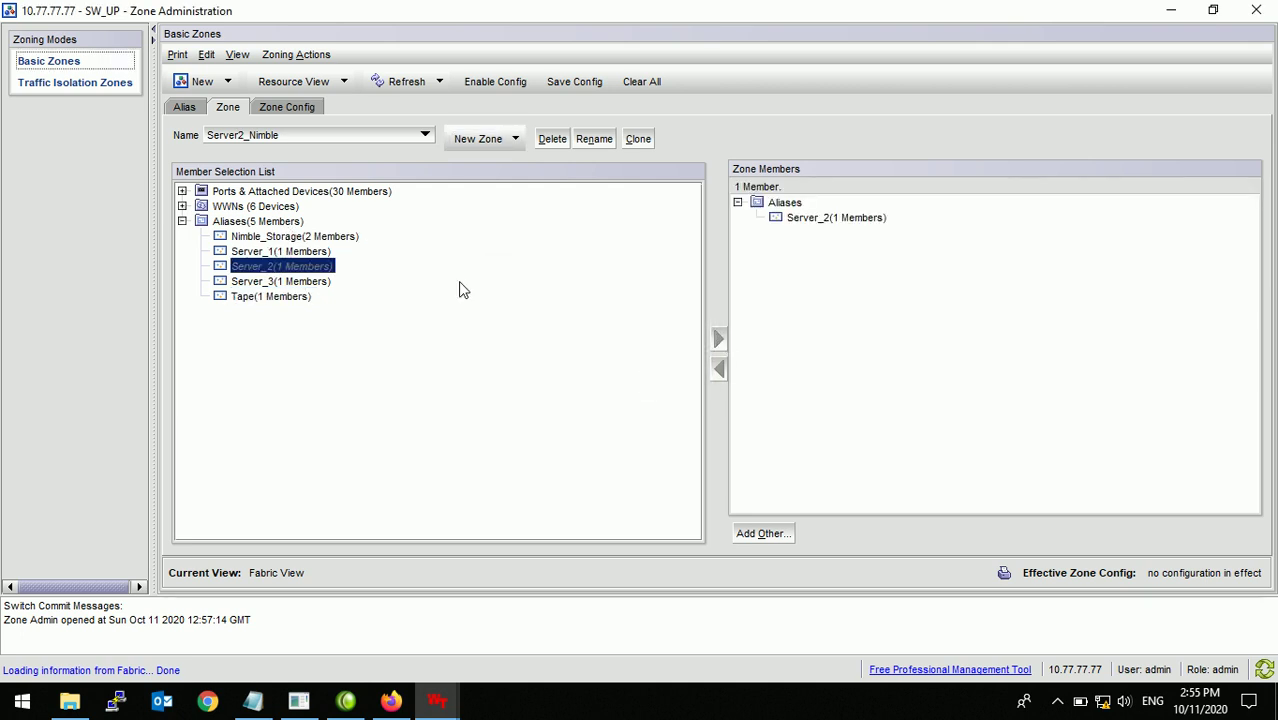
left_click(274, 240)
left_click(720, 342)
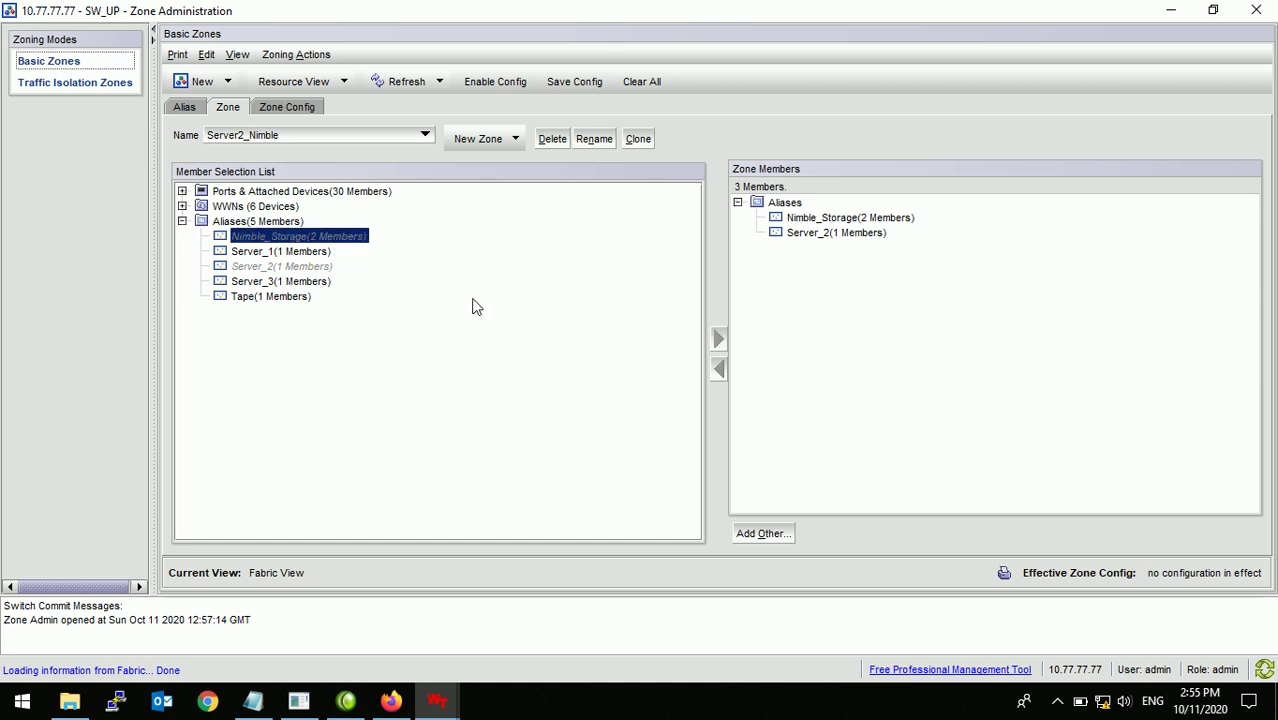
left_click(295, 298)
left_click(720, 340)
Step: Create zone Server3_Nimble with aliases Server_3, Nimble_Storage and Tape
left_click(477, 140)
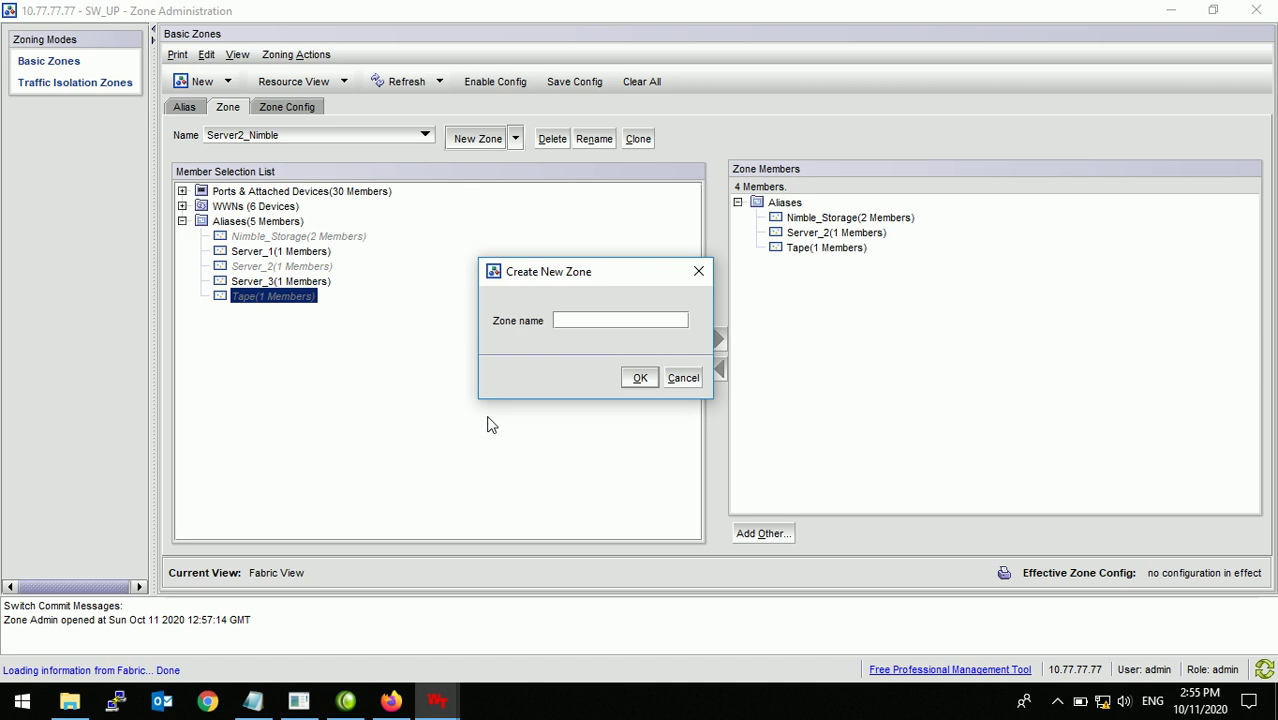
type("Server3_Nimble")
left_click(638, 380)
left_click(295, 282)
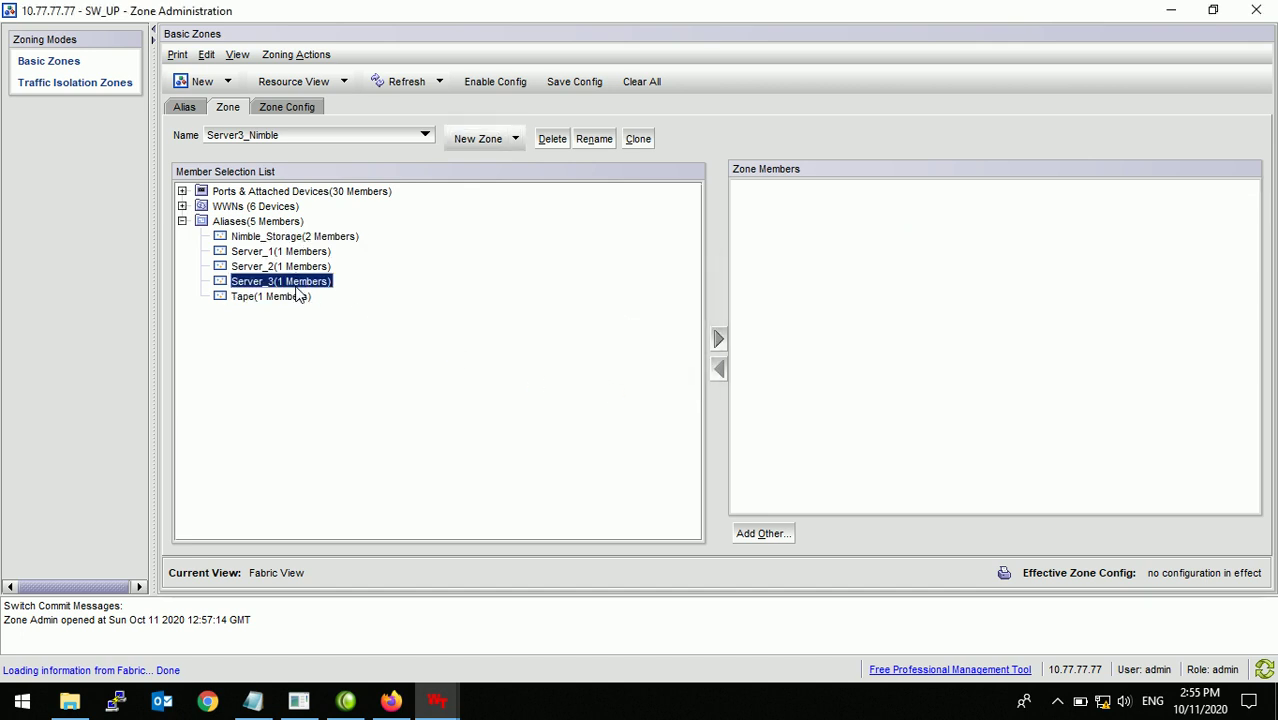
left_click(719, 339)
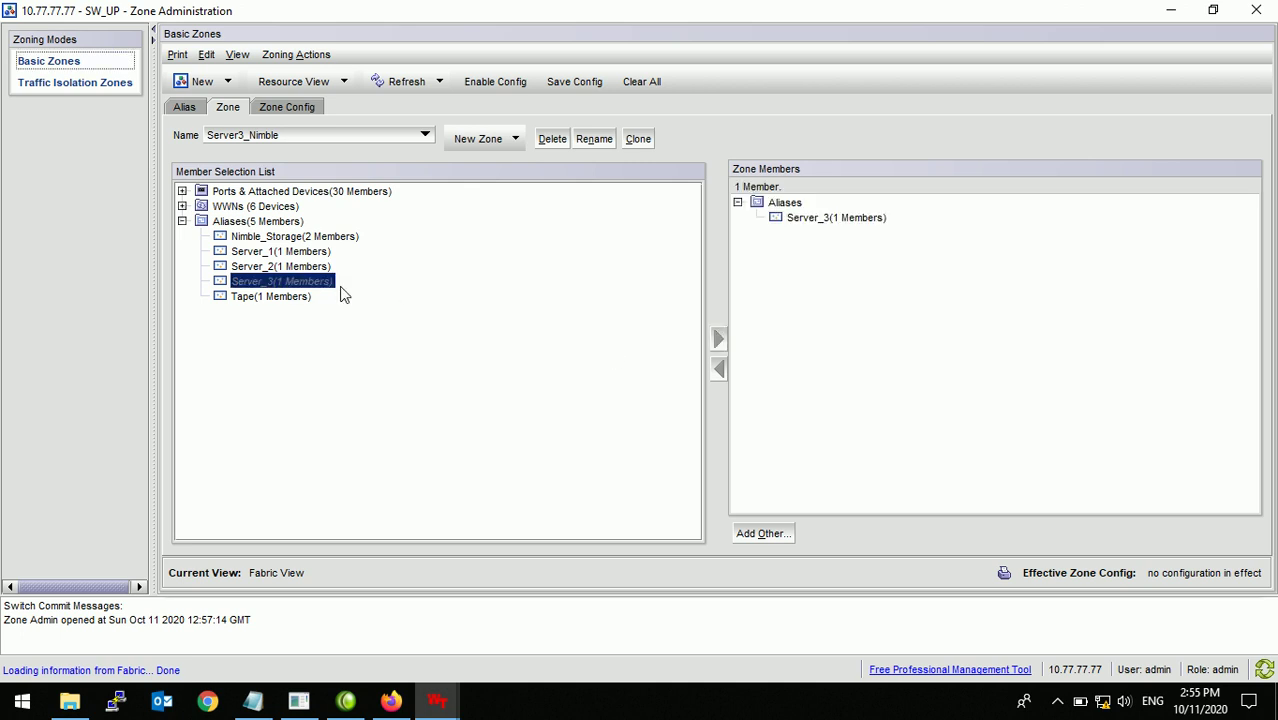
left_click(308, 237)
left_click(719, 339)
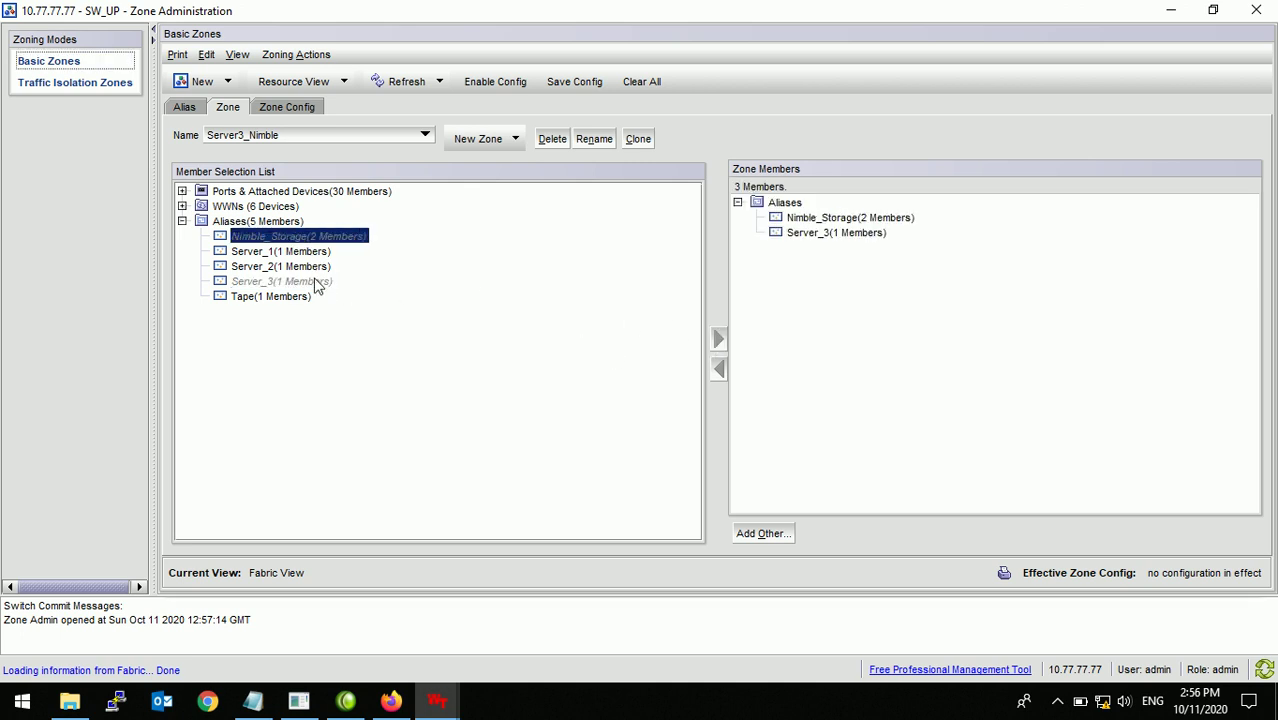
left_click(278, 298)
left_click(717, 341)
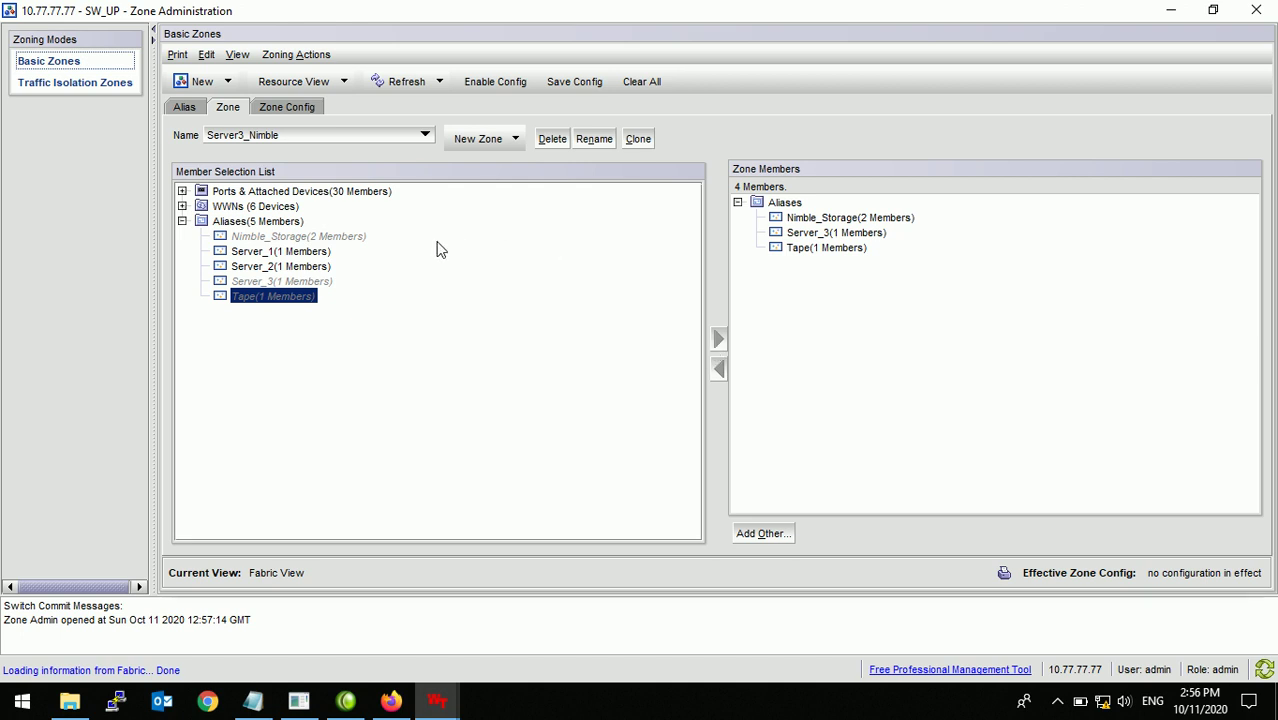
Step: On the Zone Config tab, make config SWUP_Zone and add zones Server1_Nimble, Server2_Nimble, Server3_Nimble
left_click(305, 111)
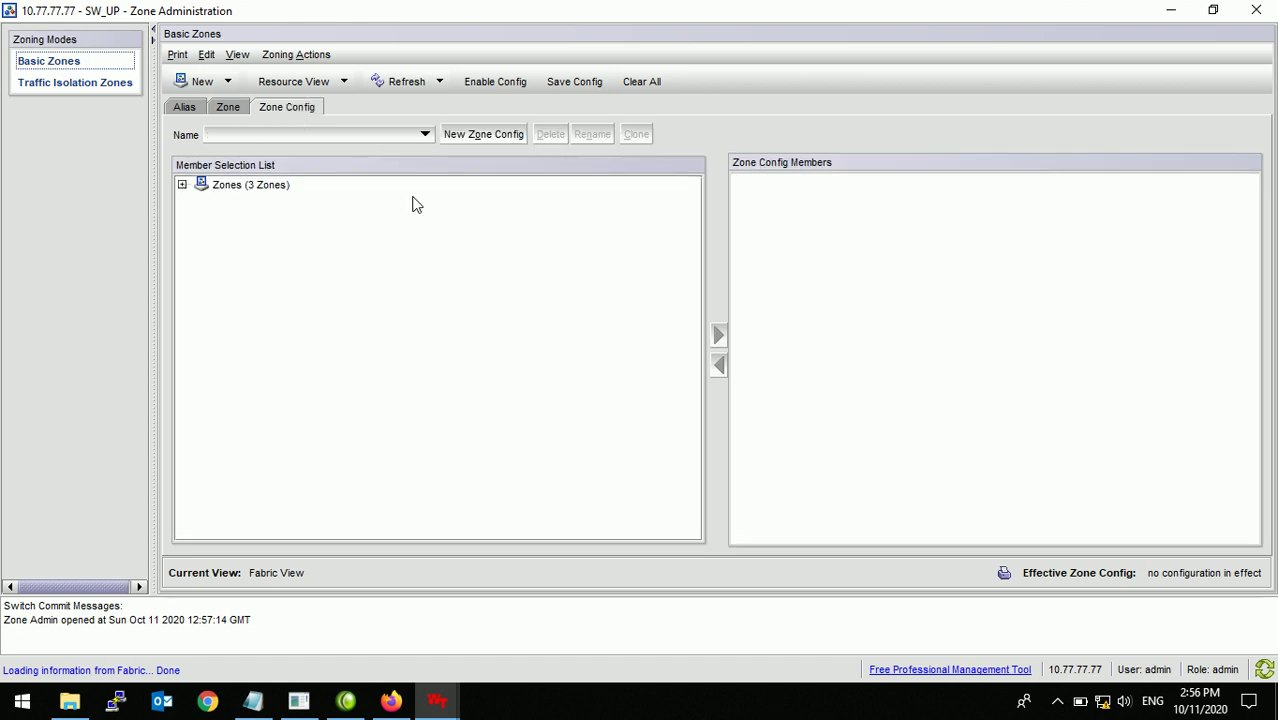
left_click(183, 186)
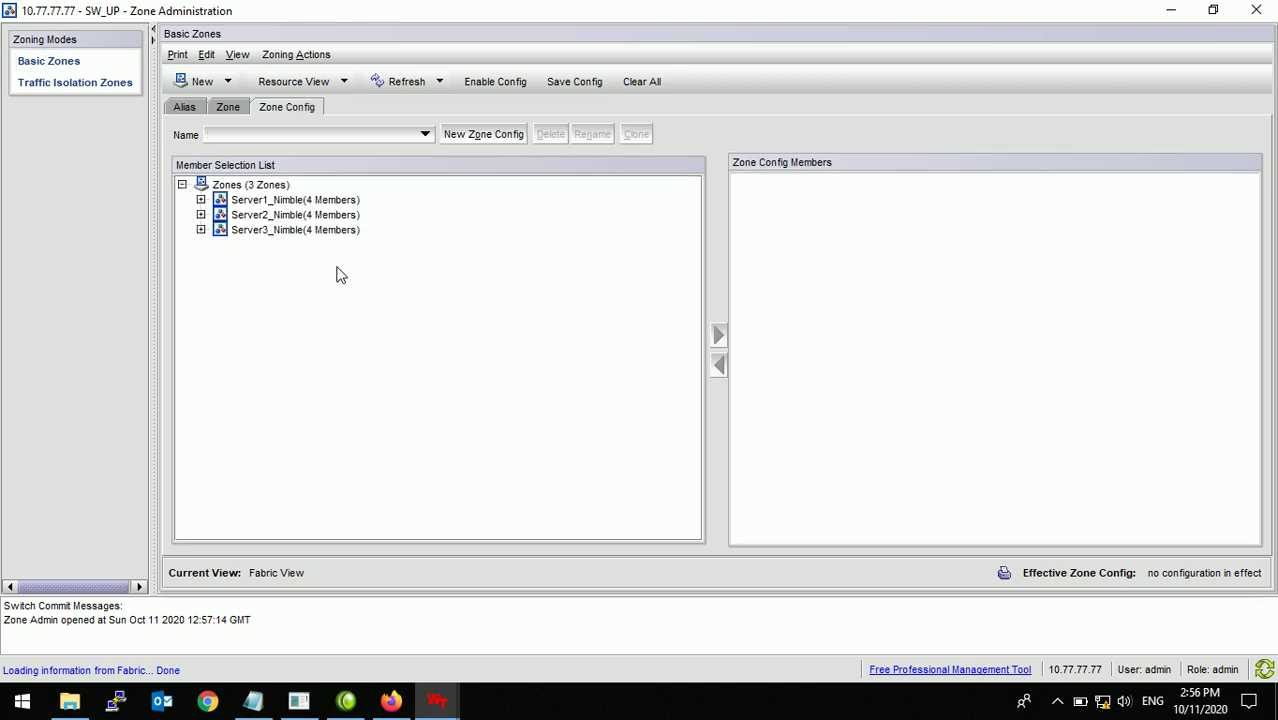
left_click(330, 202)
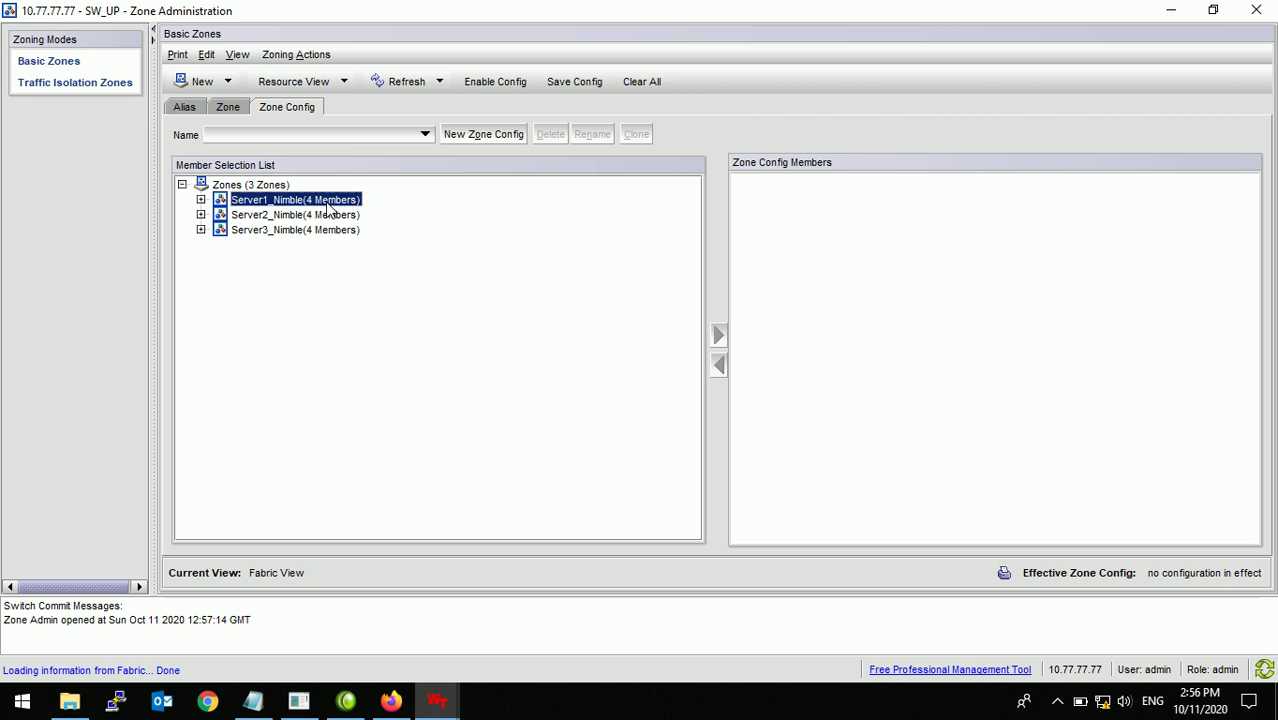
left_click(328, 217, "ctrl")
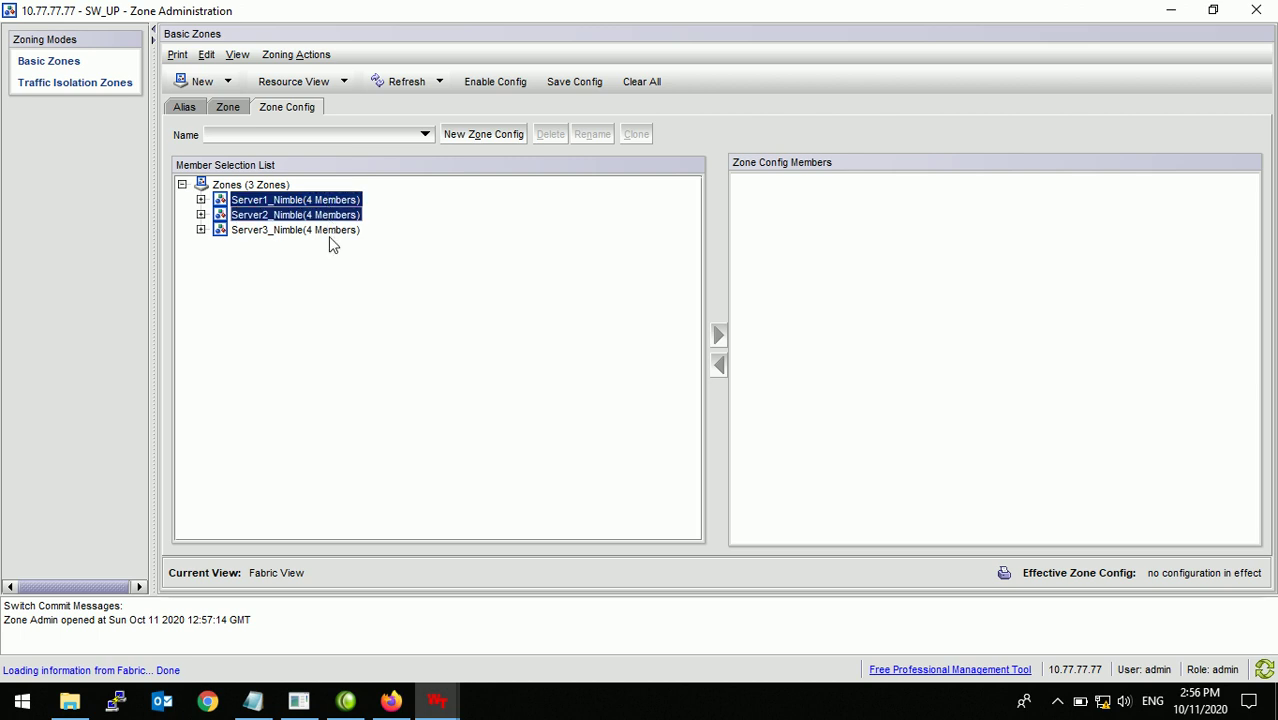
left_click(329, 236, "ctrl")
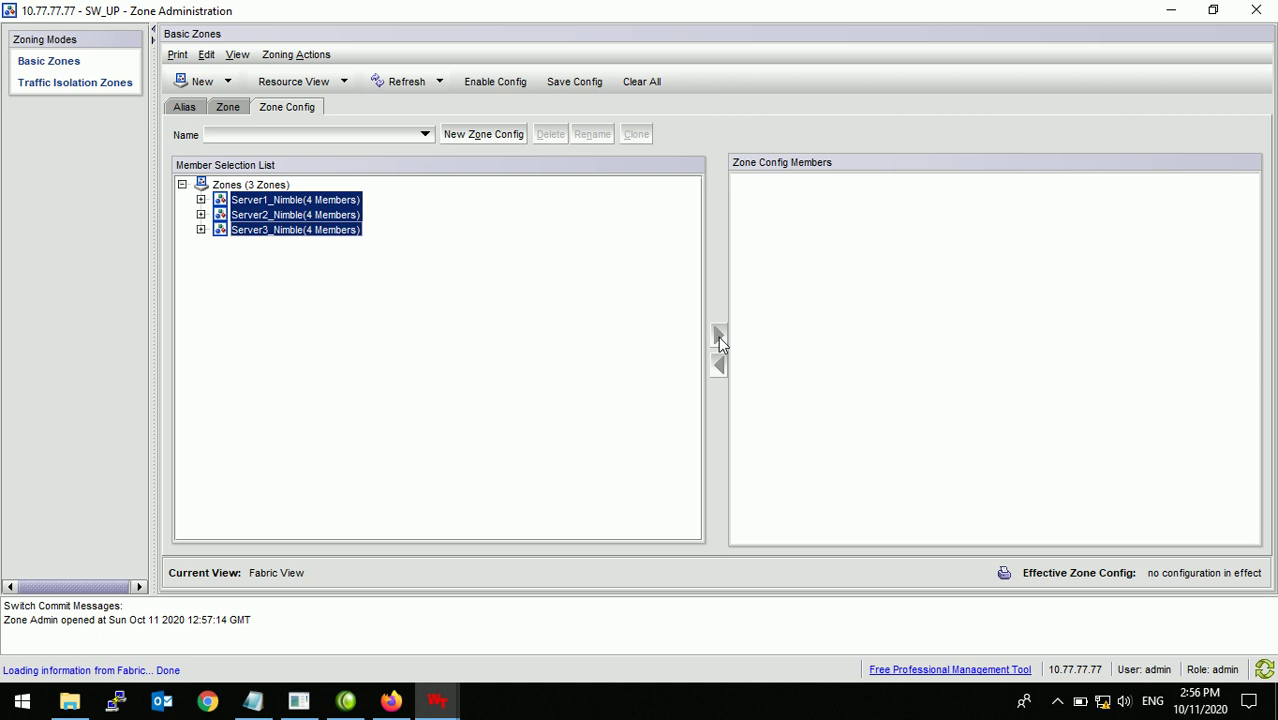
left_click(474, 136)
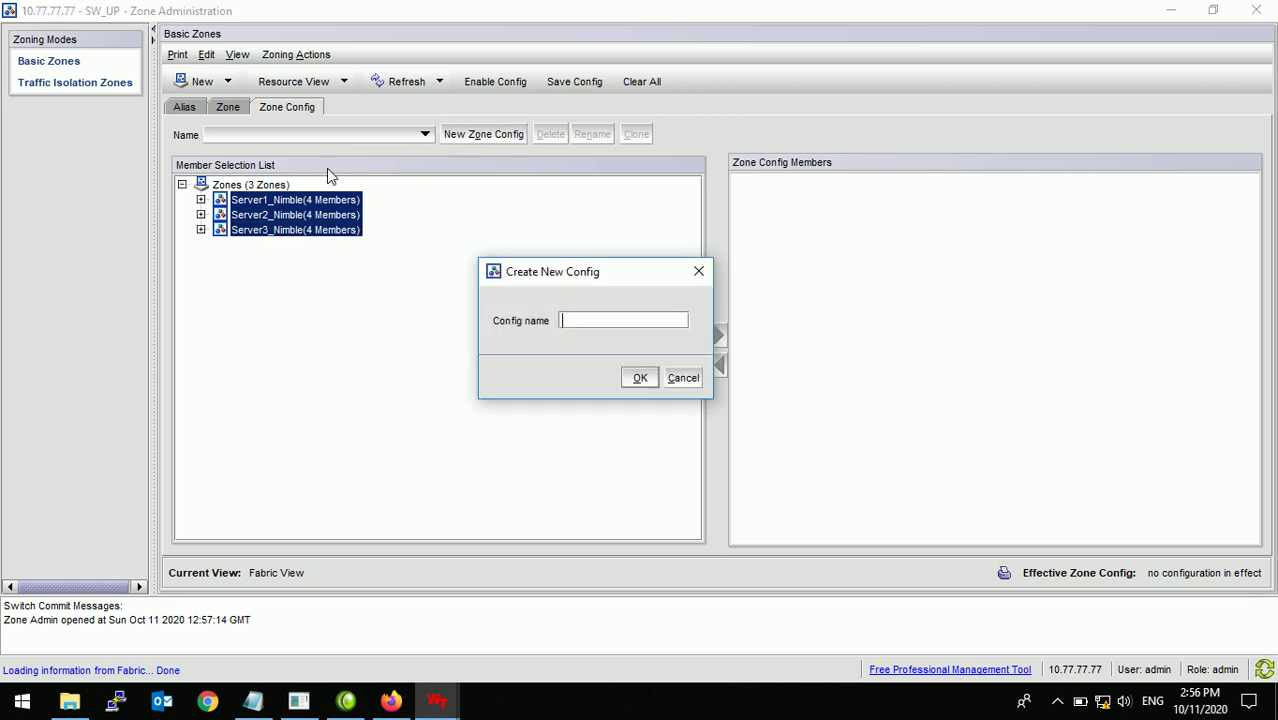
type("SWUP_Zone")
left_click(638, 379)
left_click(719, 338)
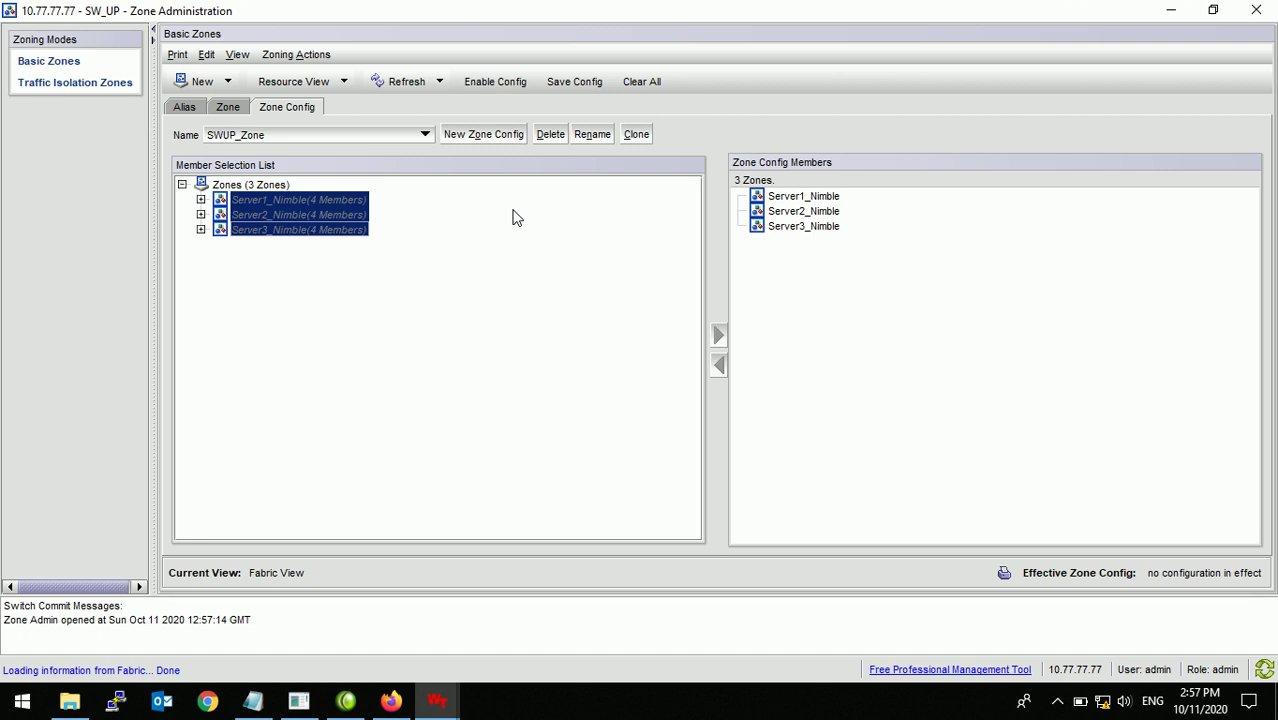
Step: Save the zoning configuration to the fabric, then choose SWUP_Zone as the configuration to enable and confirm
left_click(585, 82)
left_click(620, 430)
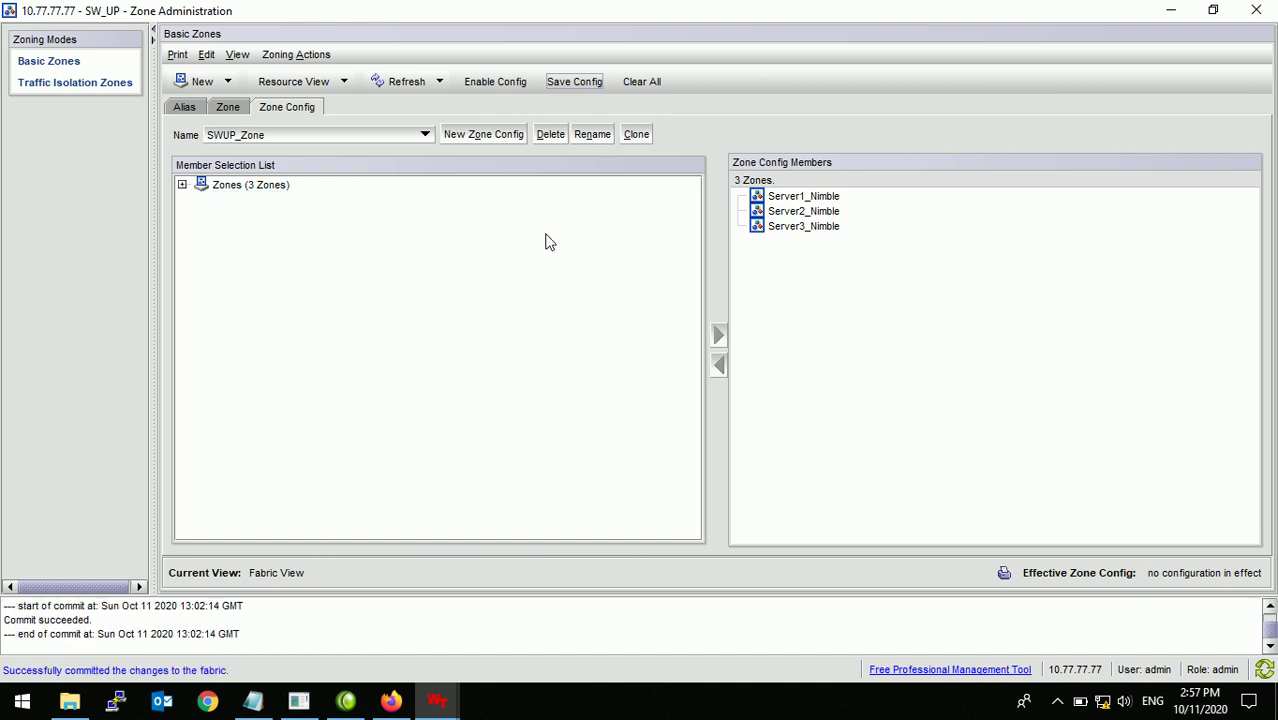
left_click(494, 84)
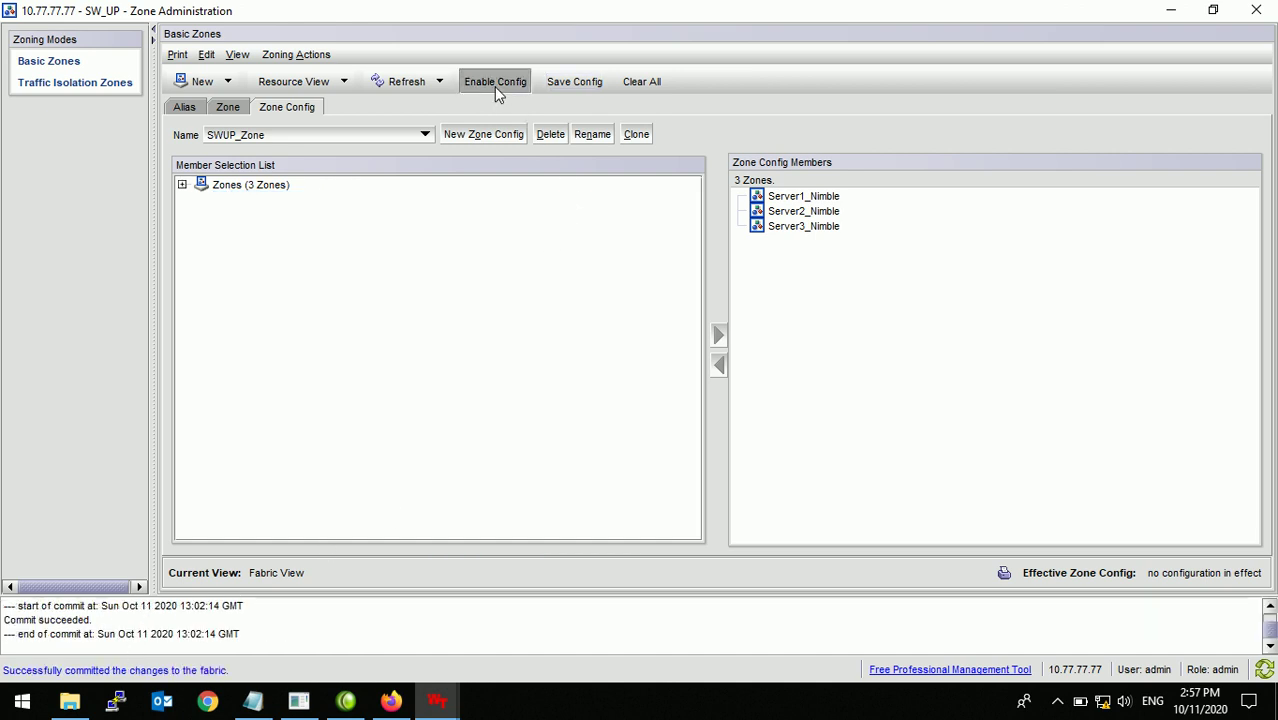
left_click(750, 350)
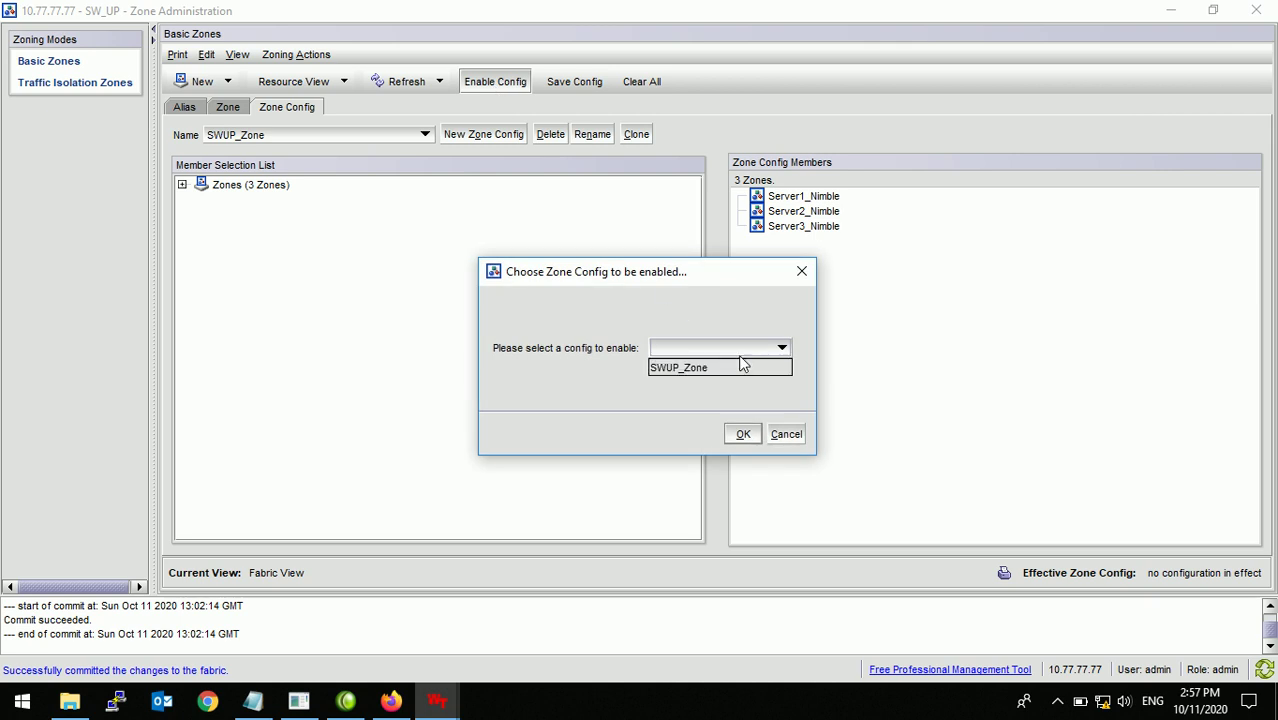
left_click(710, 369)
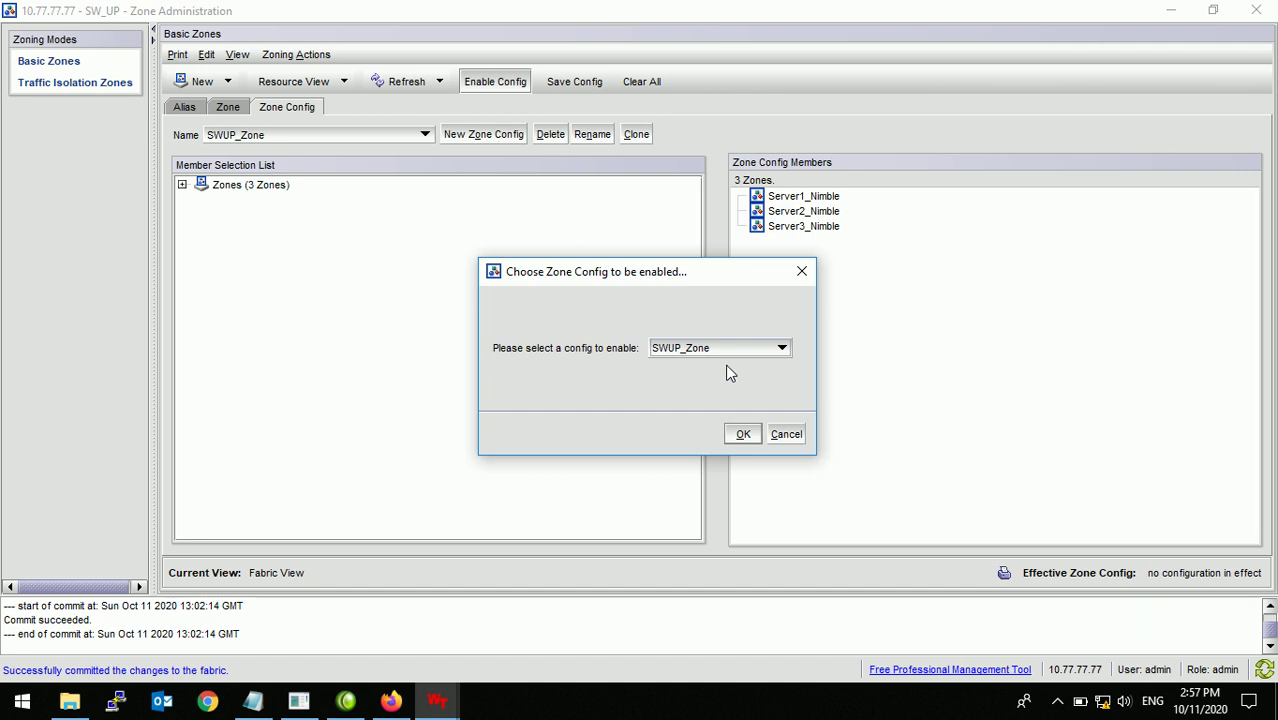
left_click(742, 433)
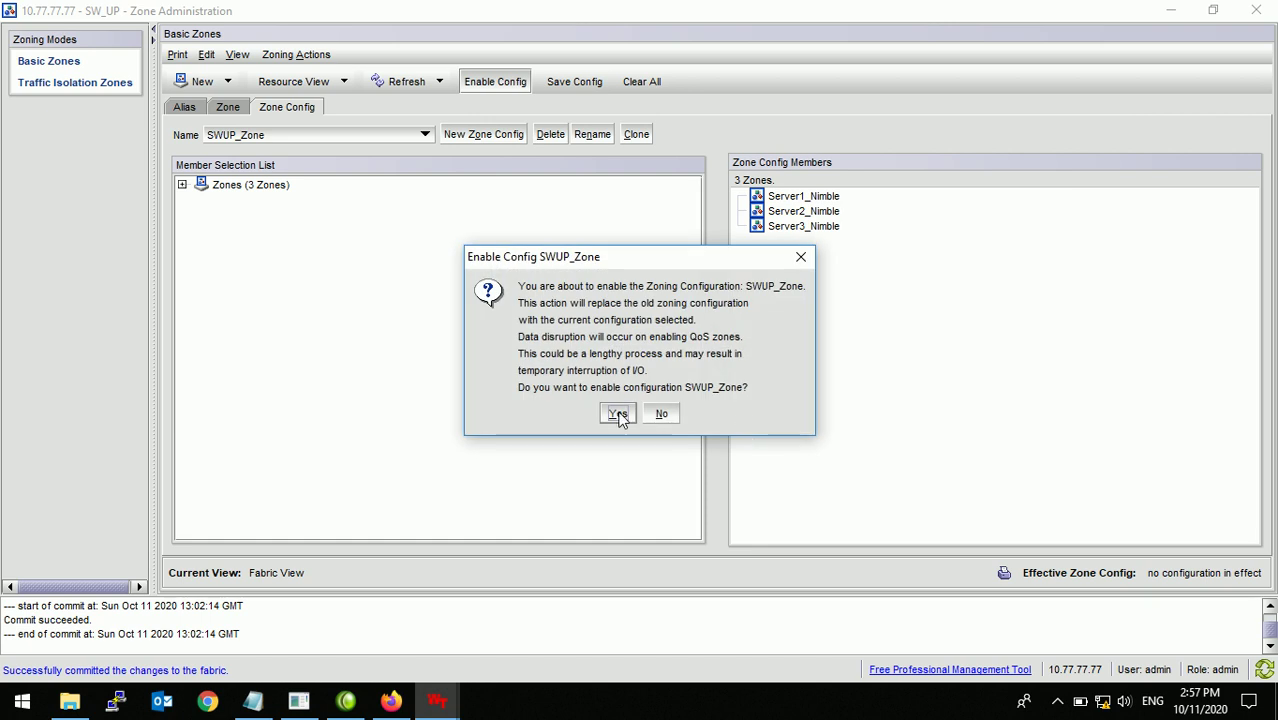
left_click(618, 414)
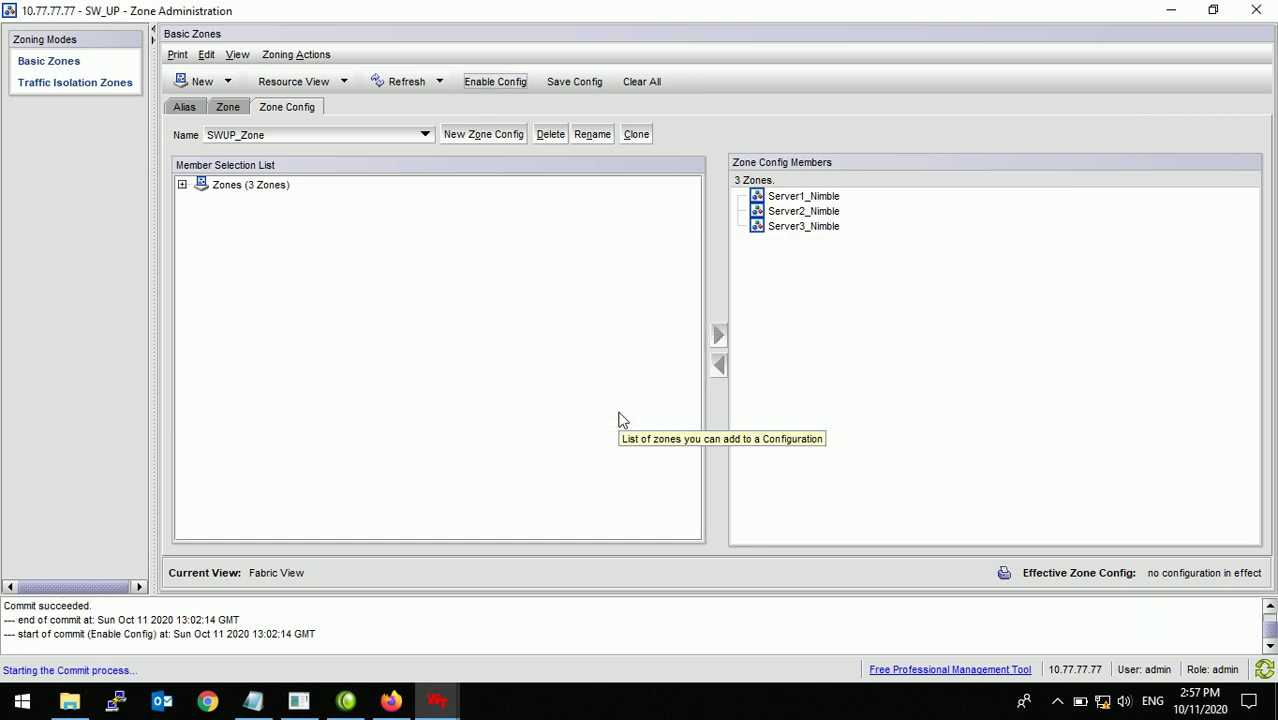